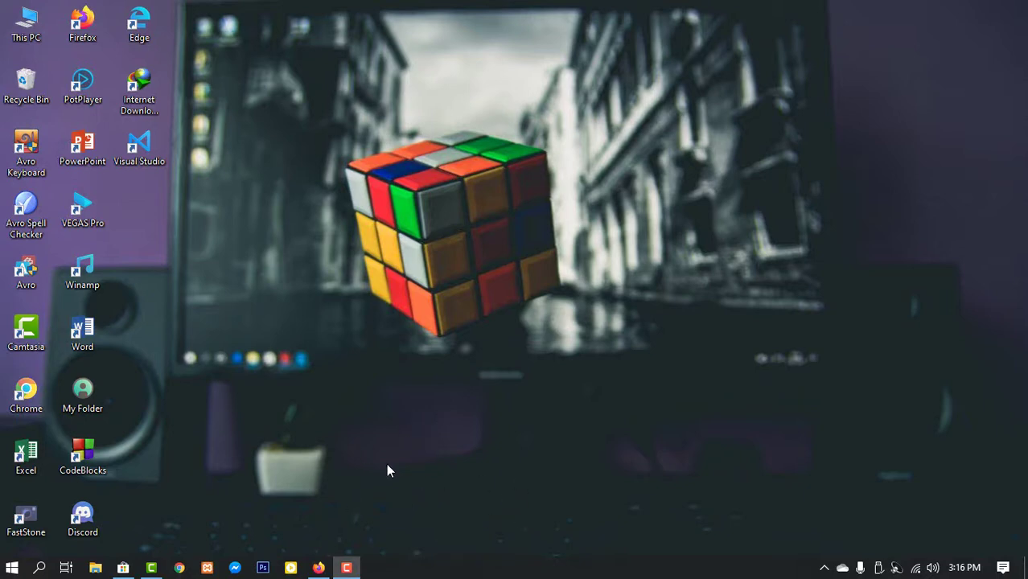
- Switch to the WordPress admin in Firefox, then install and activate the Education Mind theme from the featured themes
{"action": "left_click", "coordinate": [317, 569]}
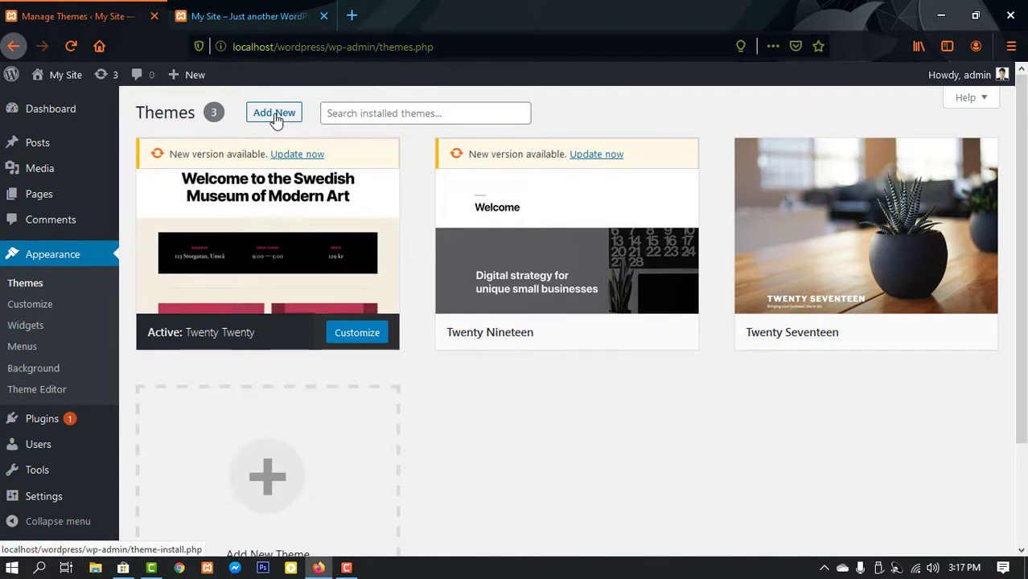
{"action": "left_click", "coordinate": [274, 113]}
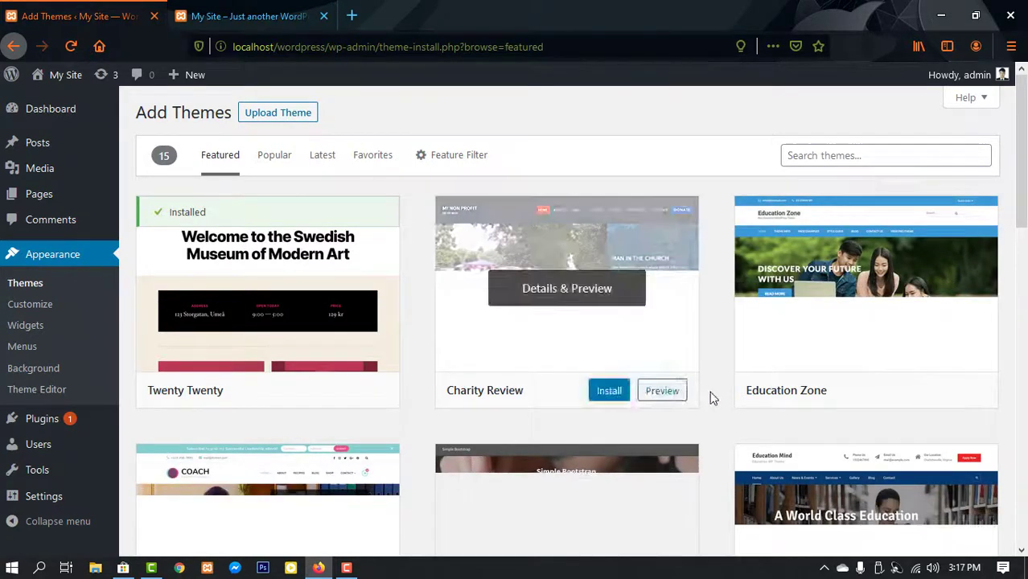
{"action": "scroll", "coordinate": [736, 403], "scroll_direction": "down", "scroll_amount": 3}
{"action": "scroll", "coordinate": [732, 396], "scroll_direction": "down", "scroll_amount": 1}
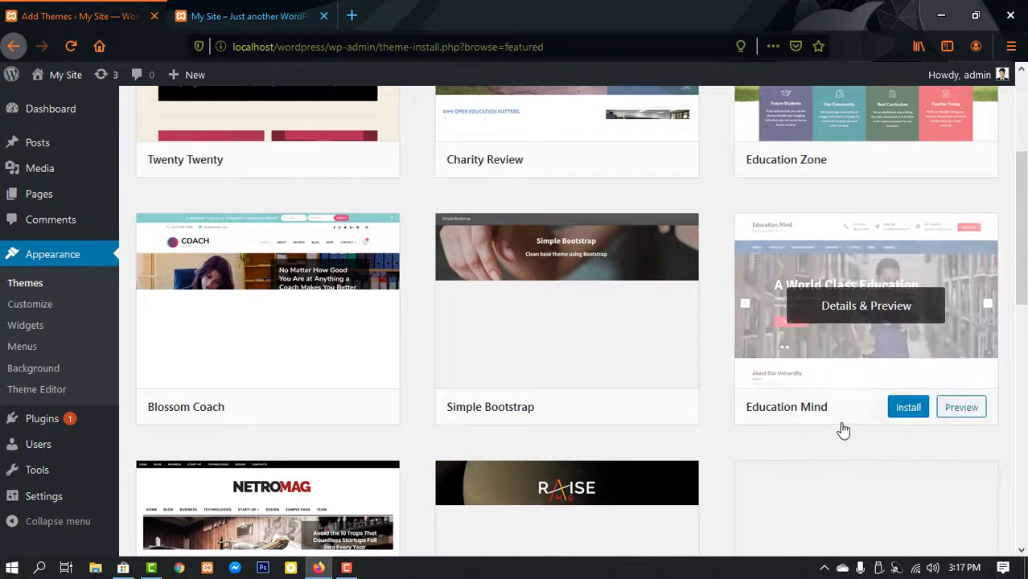
{"action": "left_click", "coordinate": [906, 414]}
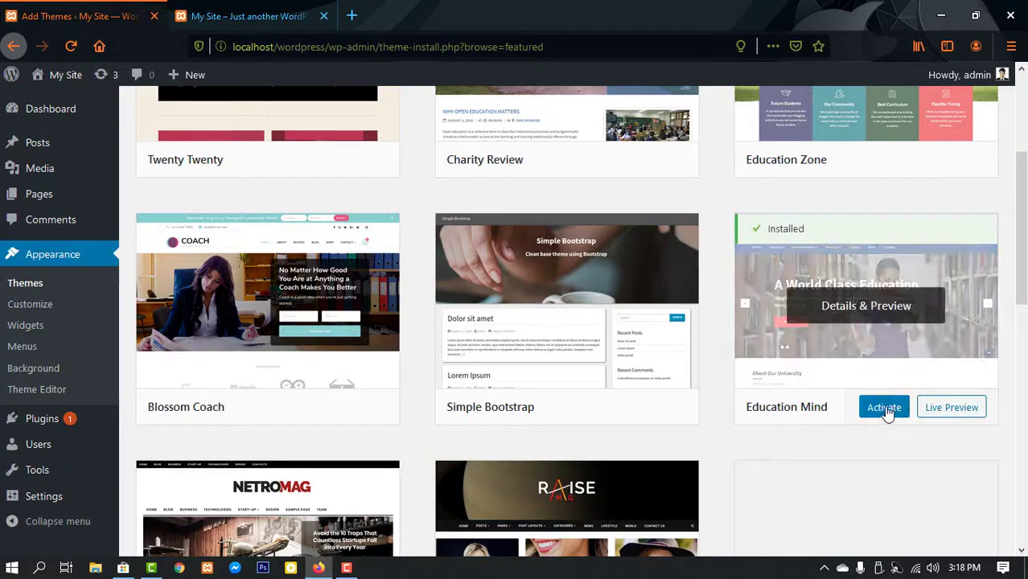
{"action": "left_click", "coordinate": [889, 410]}
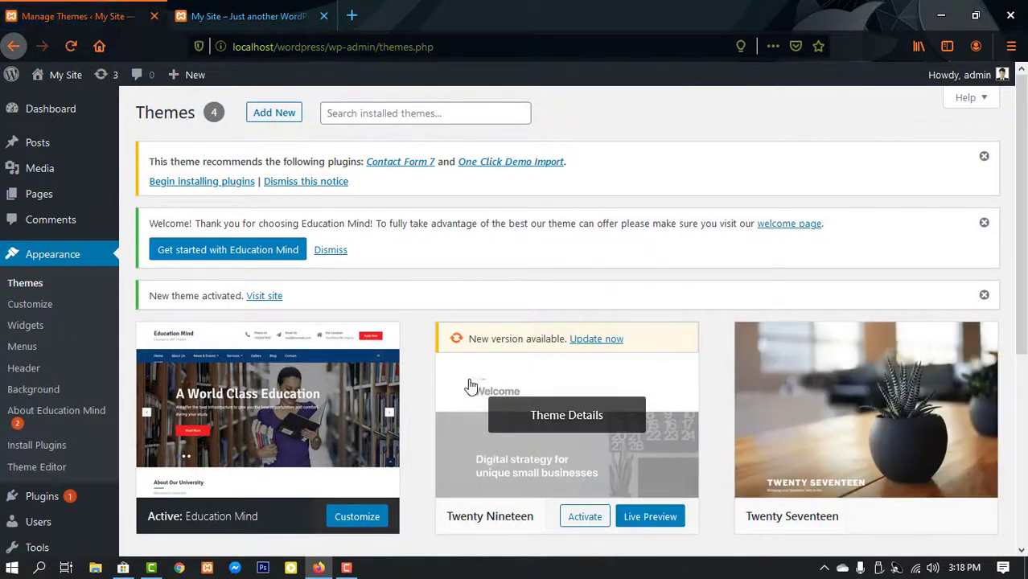
- Check how the site's front page looks with the activated theme, and return to the theme management page
{"action": "scroll", "coordinate": [644, 338], "scroll_direction": "down", "scroll_amount": 3}
{"action": "scroll", "coordinate": [402, 242], "scroll_direction": "up", "scroll_amount": 4}
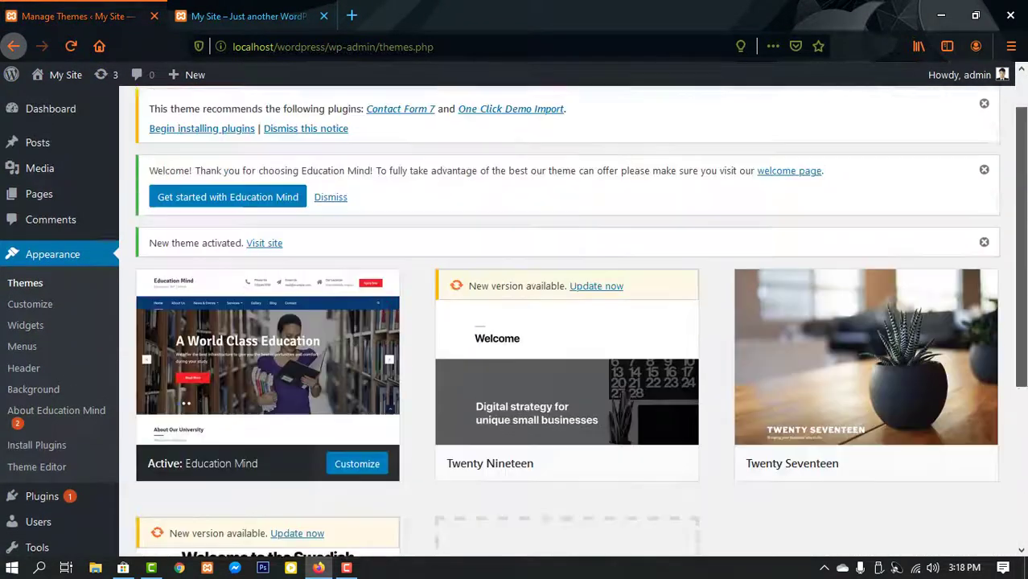
{"action": "left_click", "coordinate": [248, 8]}
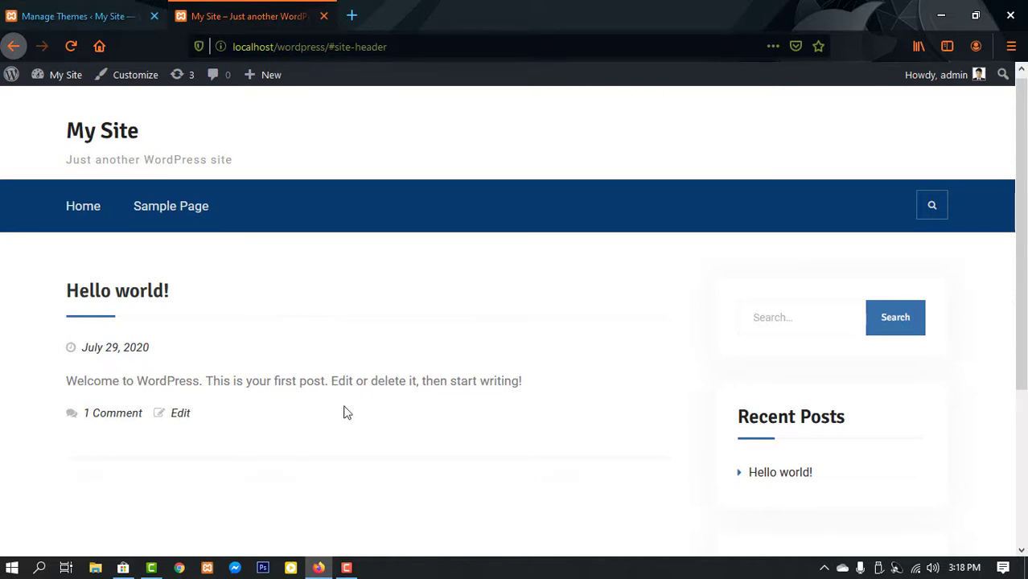
{"action": "left_click", "coordinate": [77, 10]}
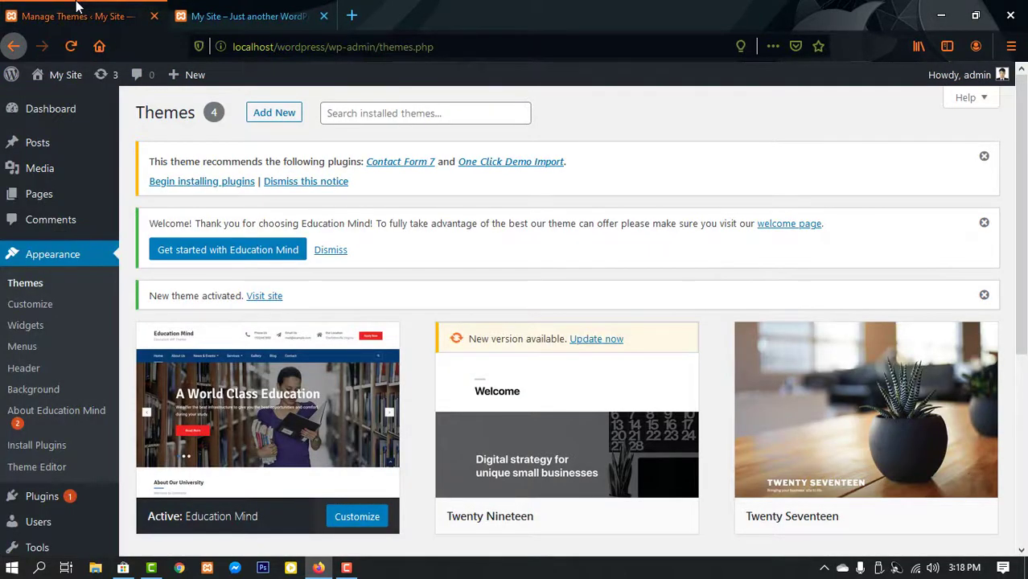
- Open wordpress.org in a new browser tab and go to its Themes directory
{"action": "left_click", "coordinate": [353, 16]}
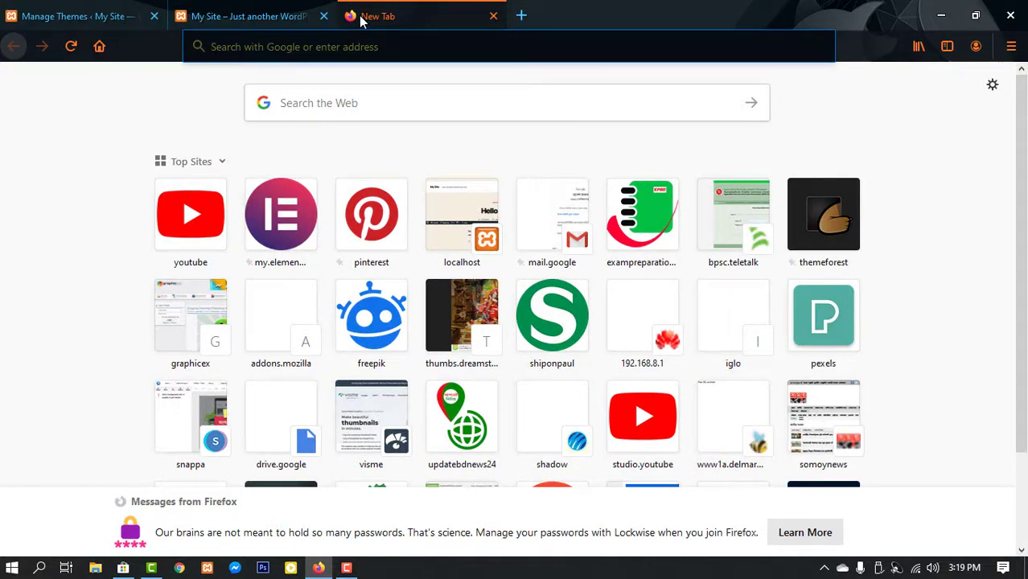
{"action": "type", "text": "wo"}
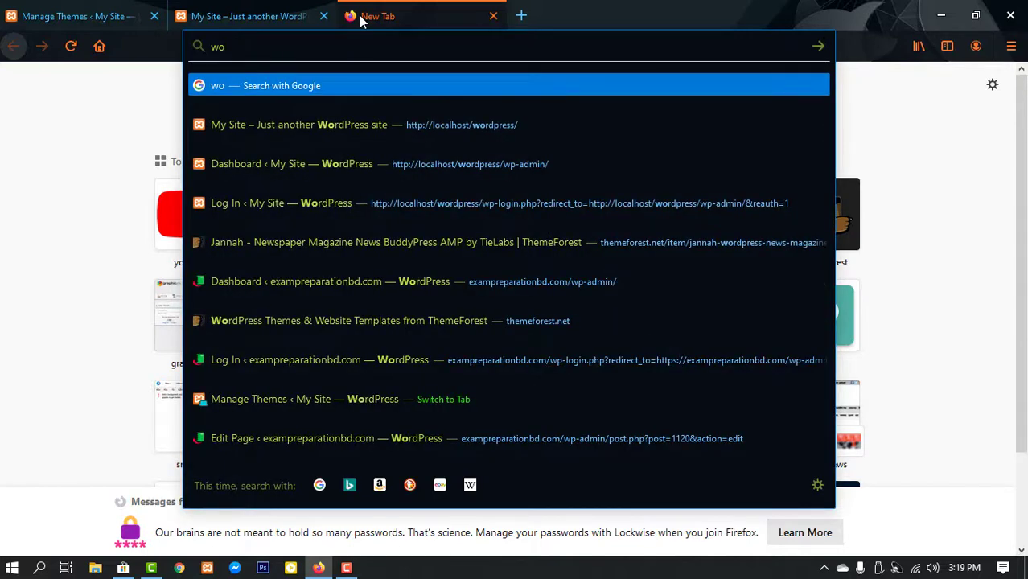
{"action": "type", "text": "rd"}
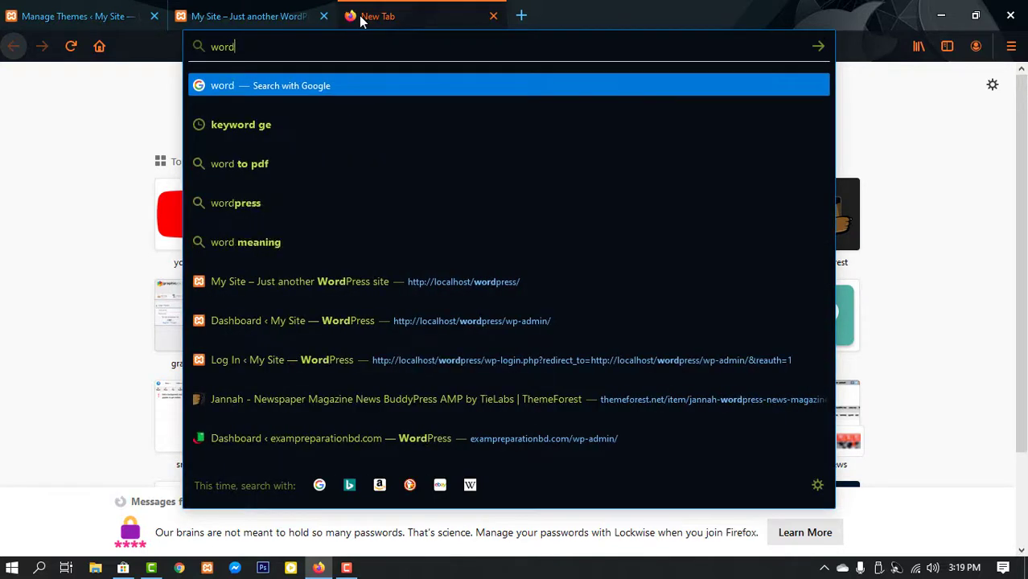
{"action": "type", "text": "pres"}
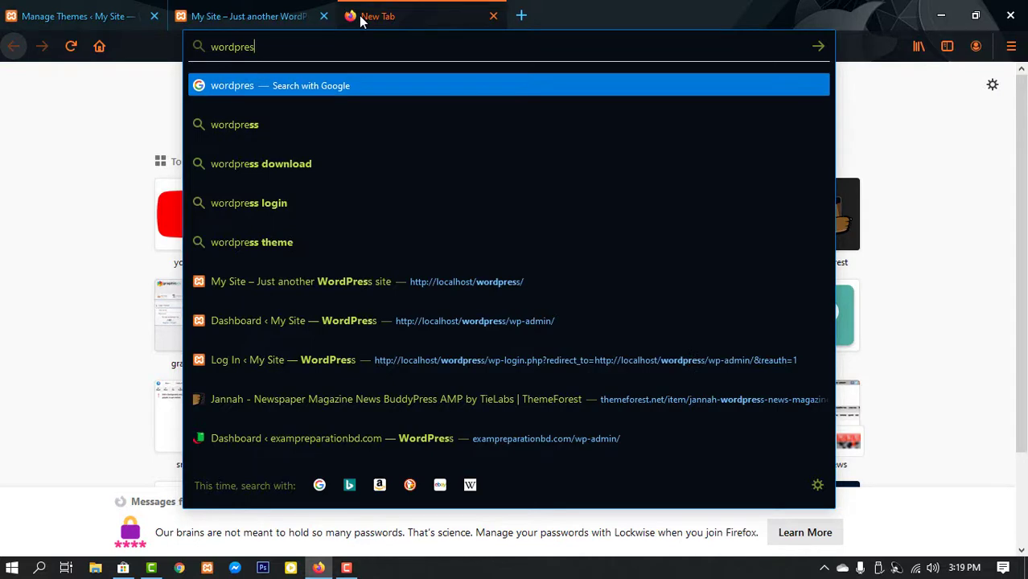
{"action": "type", "text": "s.org"}
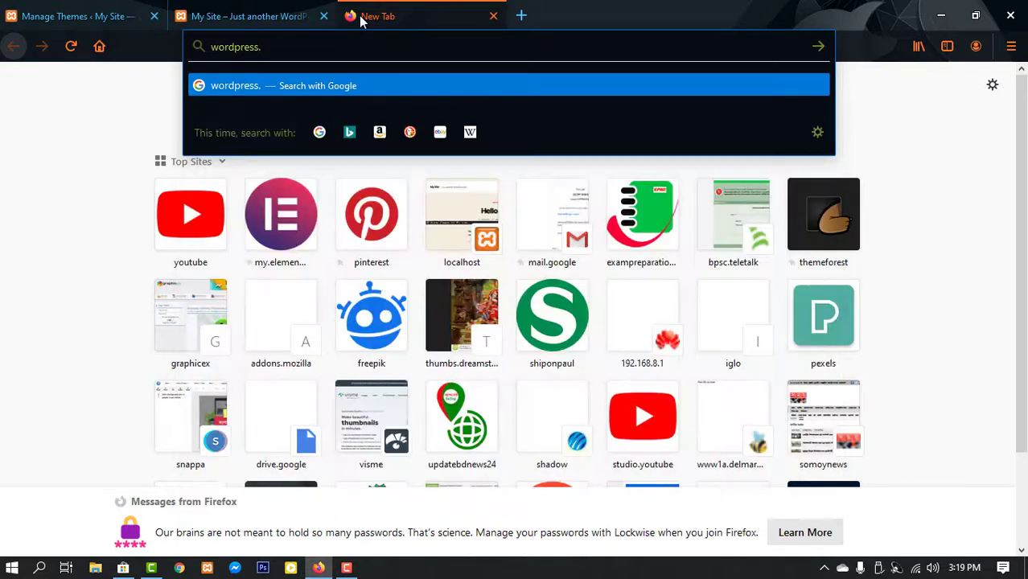
{"action": "key", "text": "Return"}
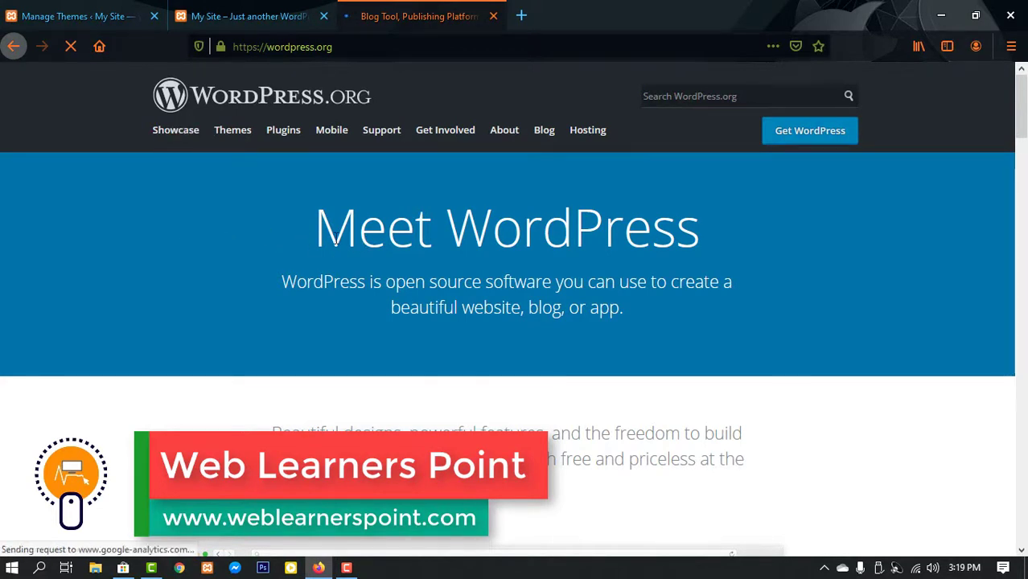
{"action": "scroll", "coordinate": [379, 294], "scroll_direction": "down", "scroll_amount": 3}
{"action": "scroll", "coordinate": [379, 299], "scroll_direction": "up", "scroll_amount": 3}
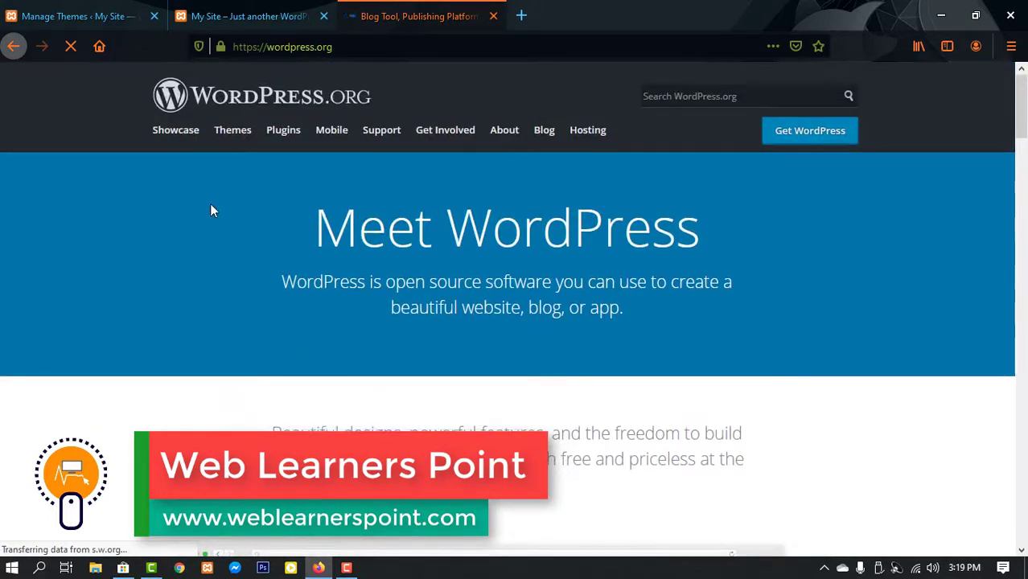
{"action": "left_click", "coordinate": [233, 131]}
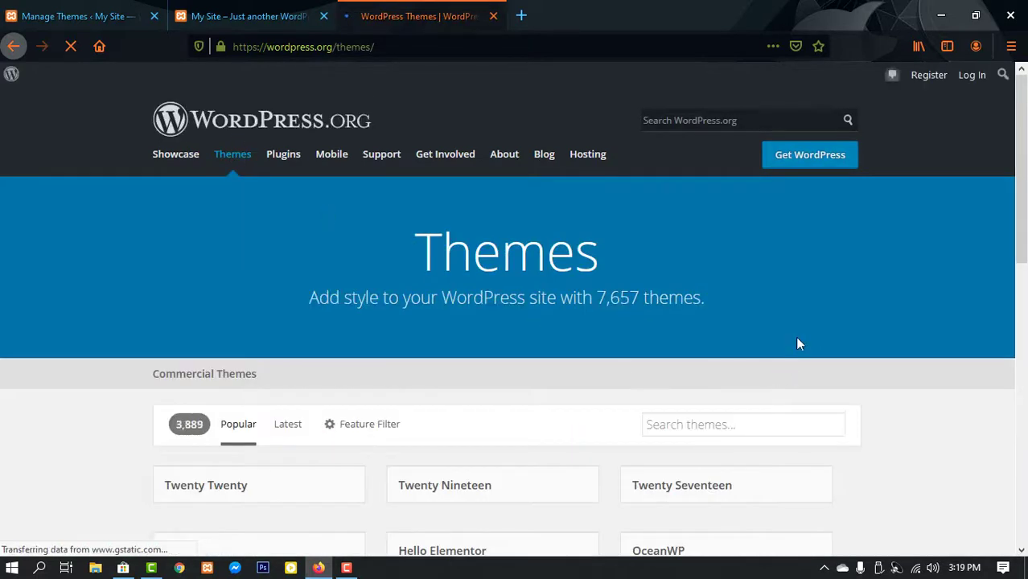
- Find the Zakra theme among the popular themes and download its zip file, zakra.1.4.7.zip
{"action": "scroll", "coordinate": [797, 342], "scroll_direction": "down", "scroll_amount": 3}
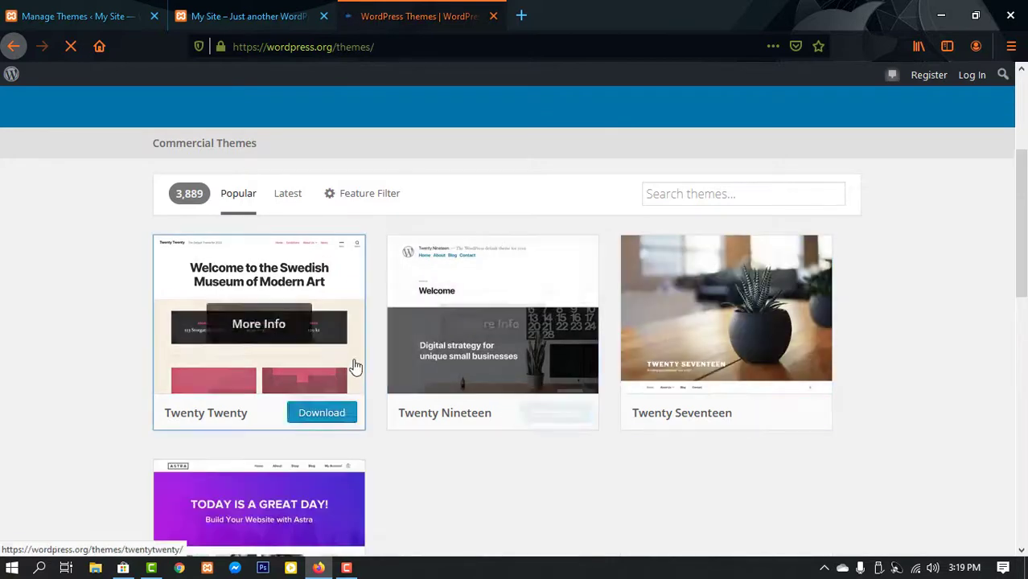
{"action": "scroll", "coordinate": [670, 404], "scroll_direction": "down", "scroll_amount": 3}
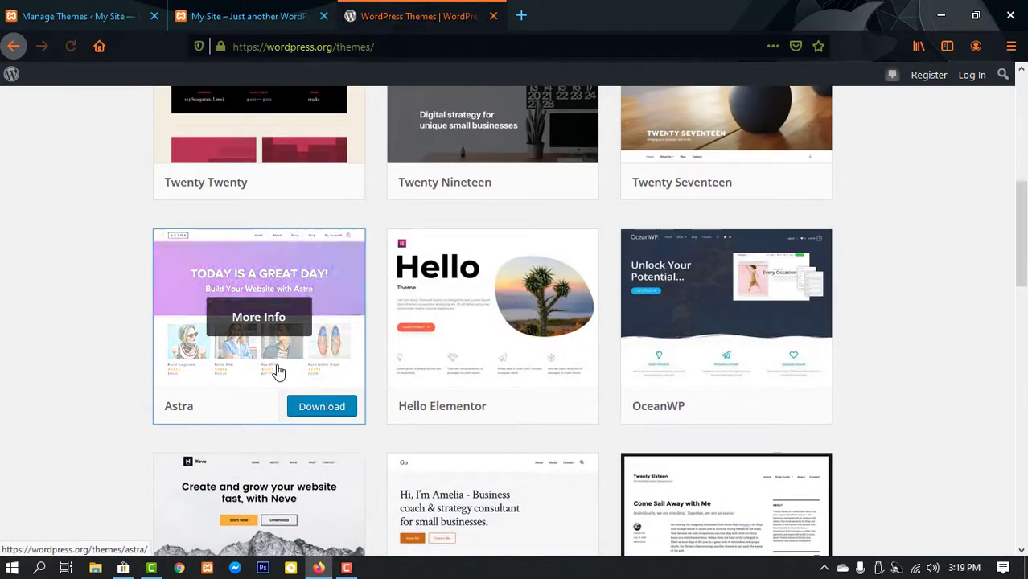
{"action": "scroll", "coordinate": [708, 366], "scroll_direction": "up", "scroll_amount": 3}
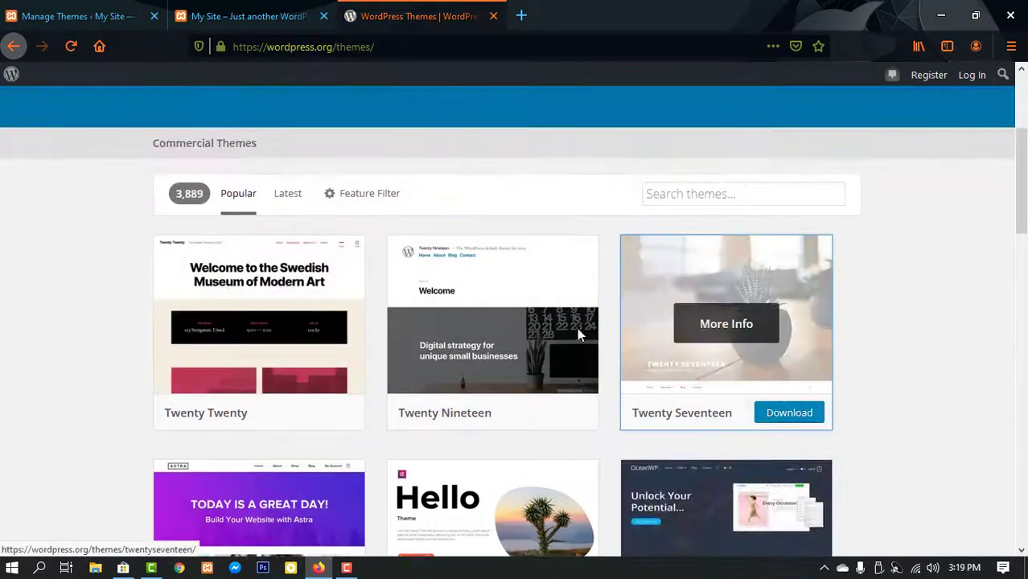
{"action": "scroll", "coordinate": [493, 345], "scroll_direction": "down", "scroll_amount": 6}
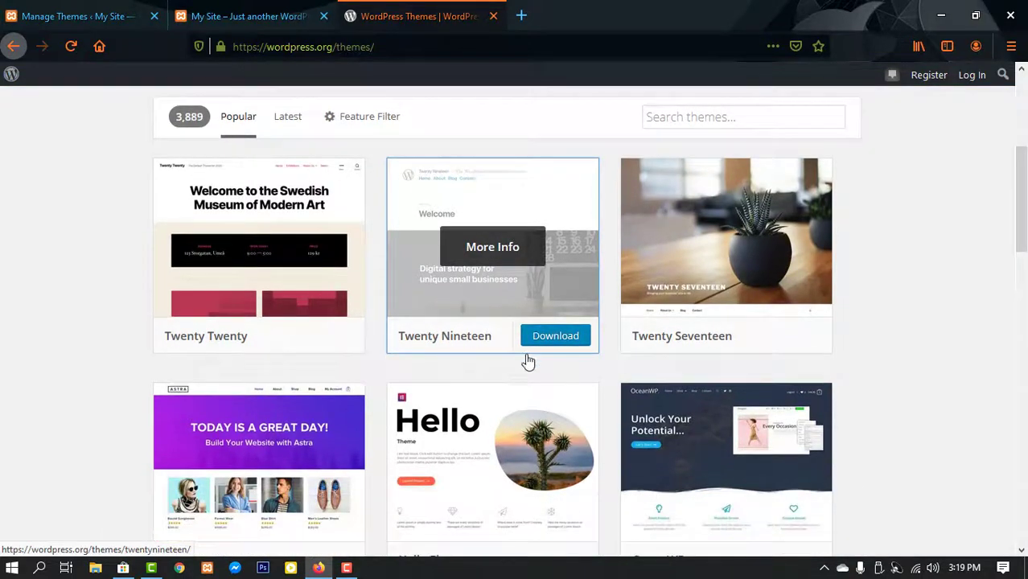
{"action": "scroll", "coordinate": [531, 364], "scroll_direction": "down", "scroll_amount": 3}
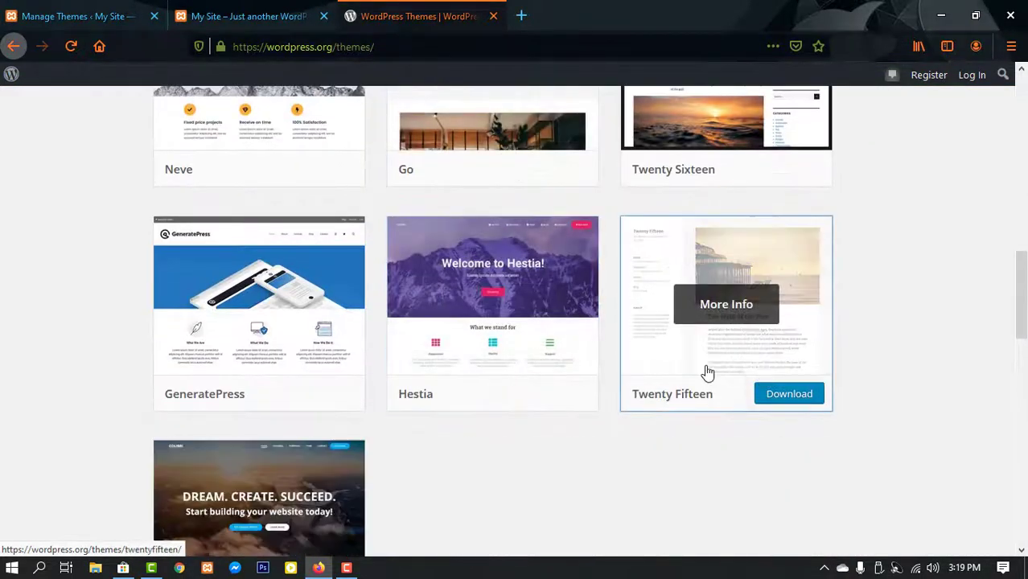
{"action": "scroll", "coordinate": [564, 459], "scroll_direction": "down", "scroll_amount": 3}
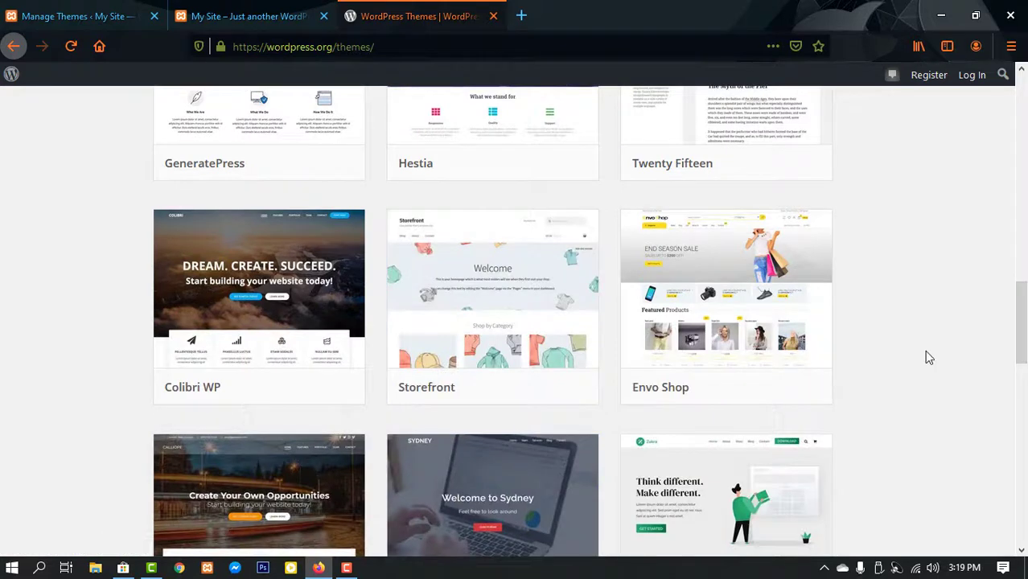
{"action": "scroll", "coordinate": [926, 358], "scroll_direction": "down", "scroll_amount": 2}
{"action": "scroll", "coordinate": [885, 366], "scroll_direction": "down", "scroll_amount": 1}
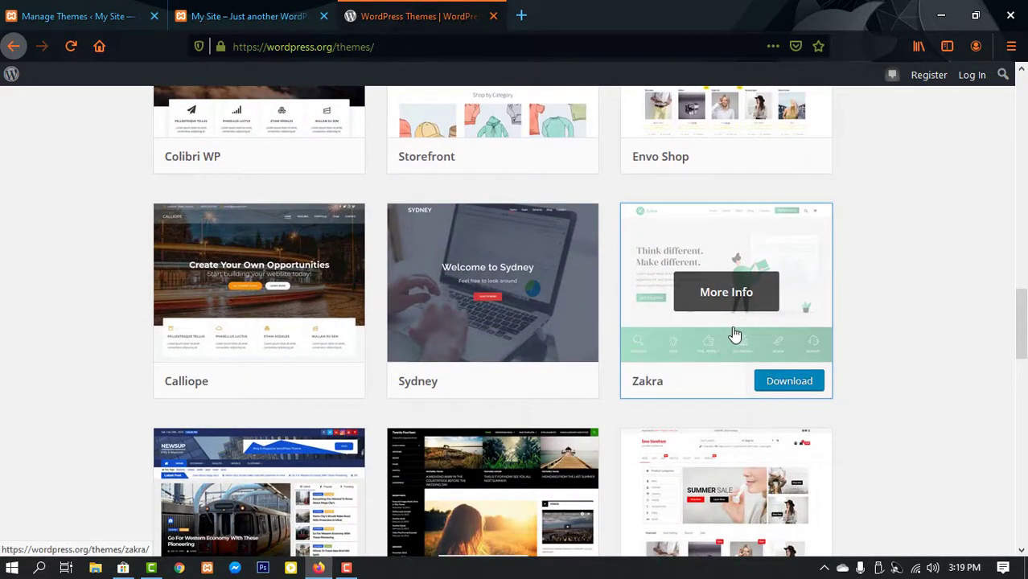
{"action": "left_click", "coordinate": [787, 389]}
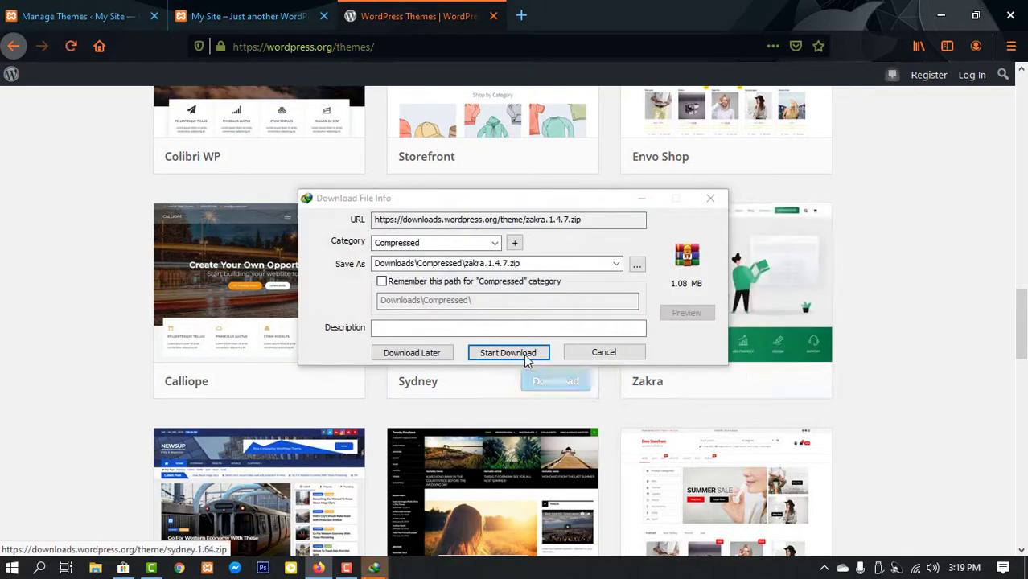
{"action": "left_click", "coordinate": [508, 353]}
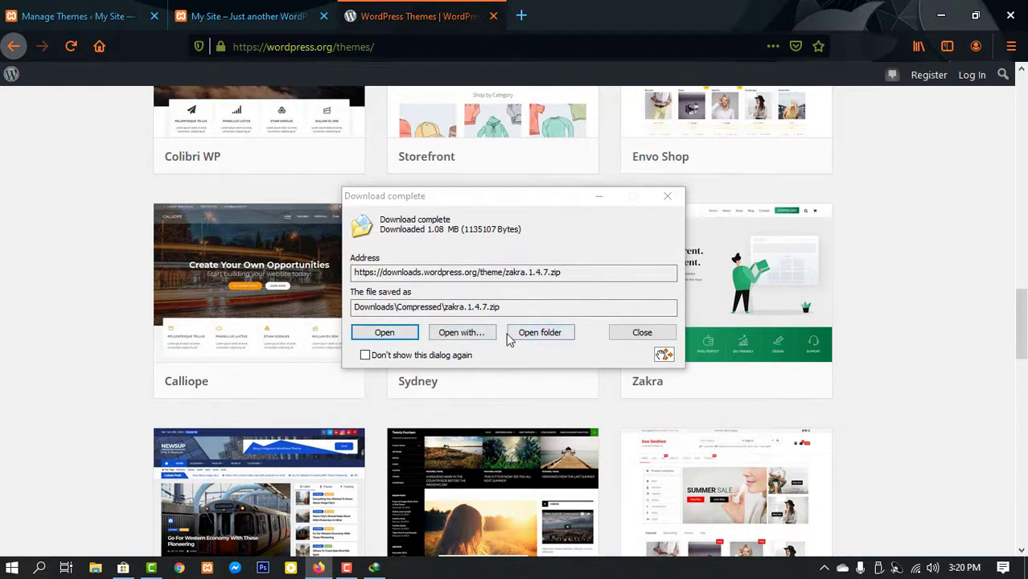
- Copy the zakra.1.4.7 archive from its download folder and paste it onto the desktop
{"action": "left_click", "coordinate": [510, 336]}
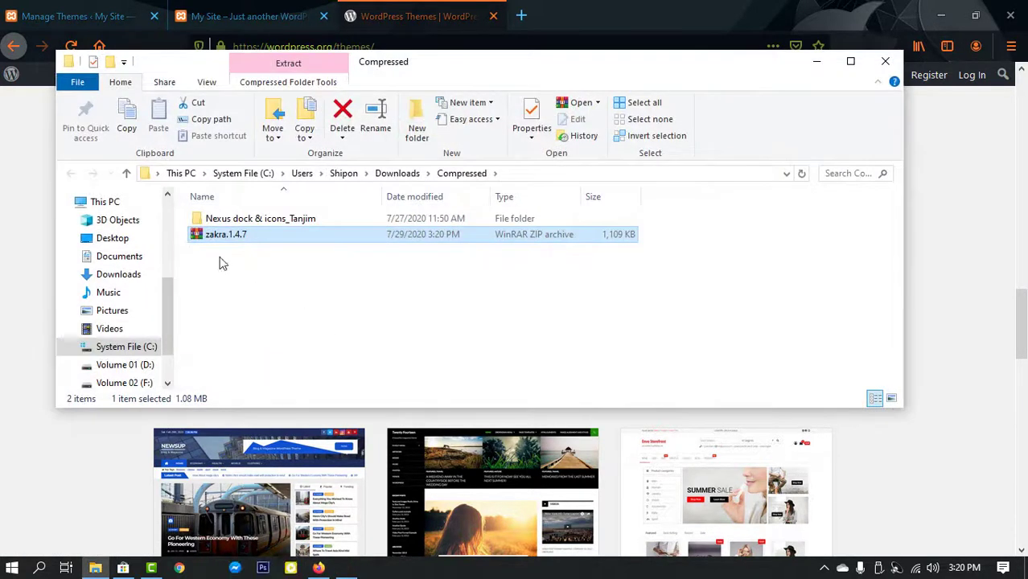
{"action": "right_click", "coordinate": [232, 240]}
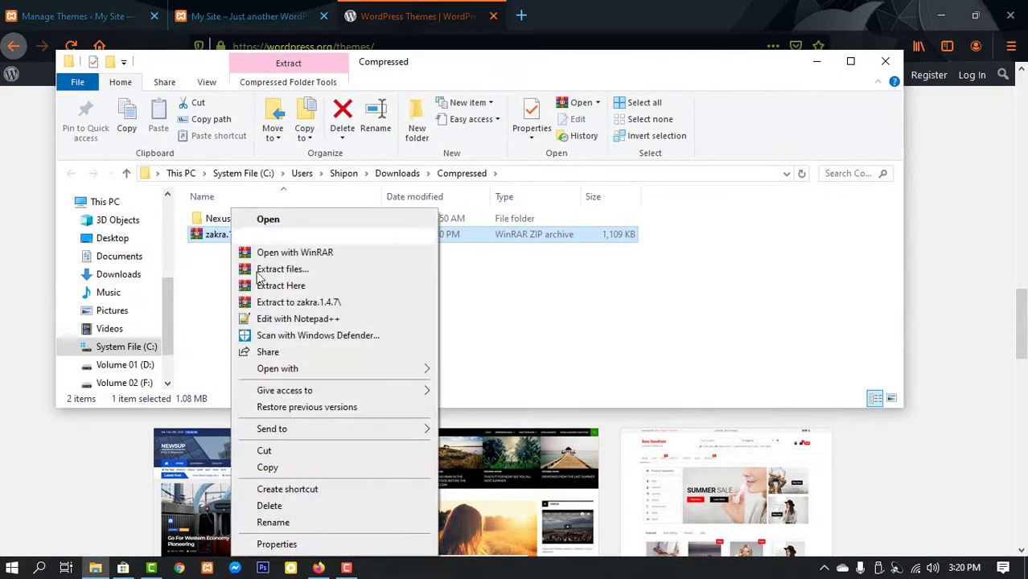
{"action": "left_click", "coordinate": [271, 467]}
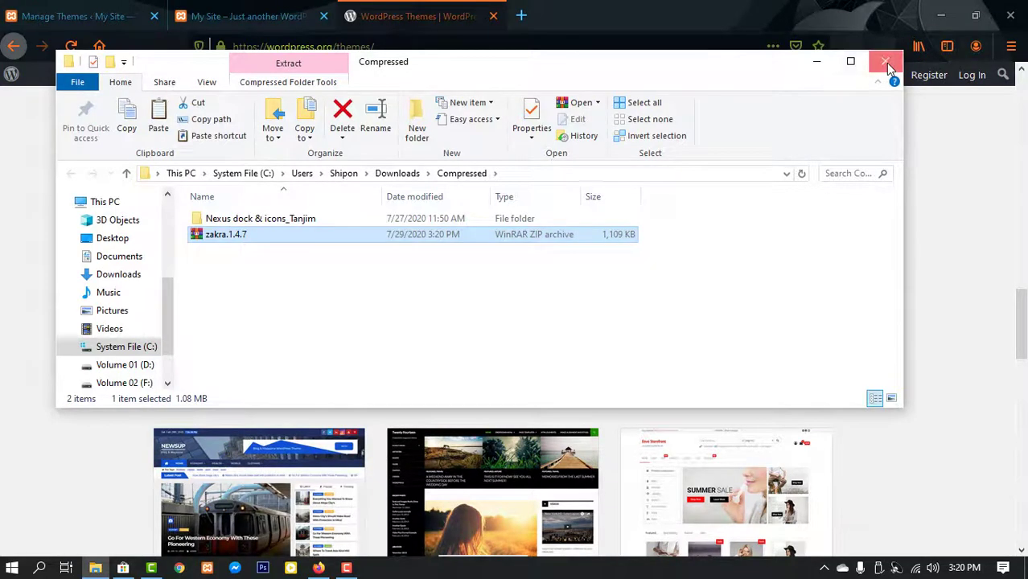
{"action": "left_click", "coordinate": [886, 62]}
{"action": "key", "text": "super+d"}
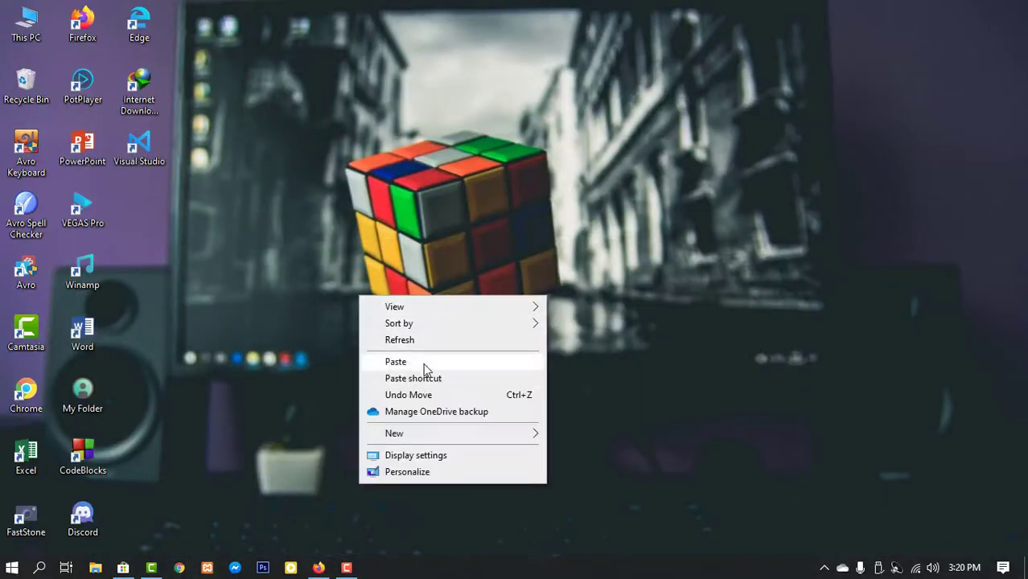
{"action": "left_click", "coordinate": [423, 363]}
{"action": "left_click_drag", "start_coordinate": [130, 211], "coordinate": [541, 229]}
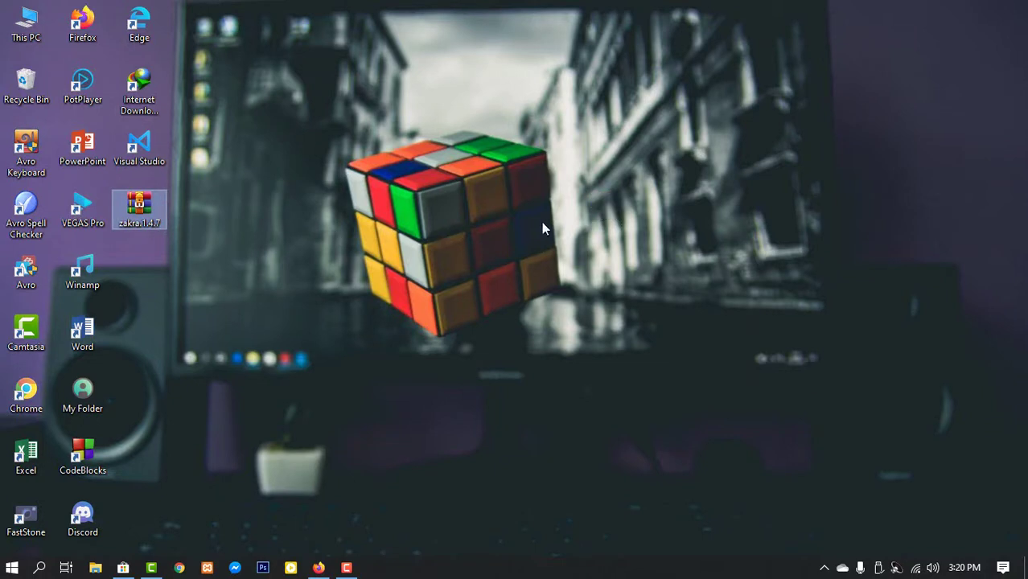
- Copy the zakra.1.4.7 archive from the desktop and open the System File (C:) drive in File Explorer
{"action": "right_click", "coordinate": [143, 211]}
{"action": "left_click", "coordinate": [188, 468]}
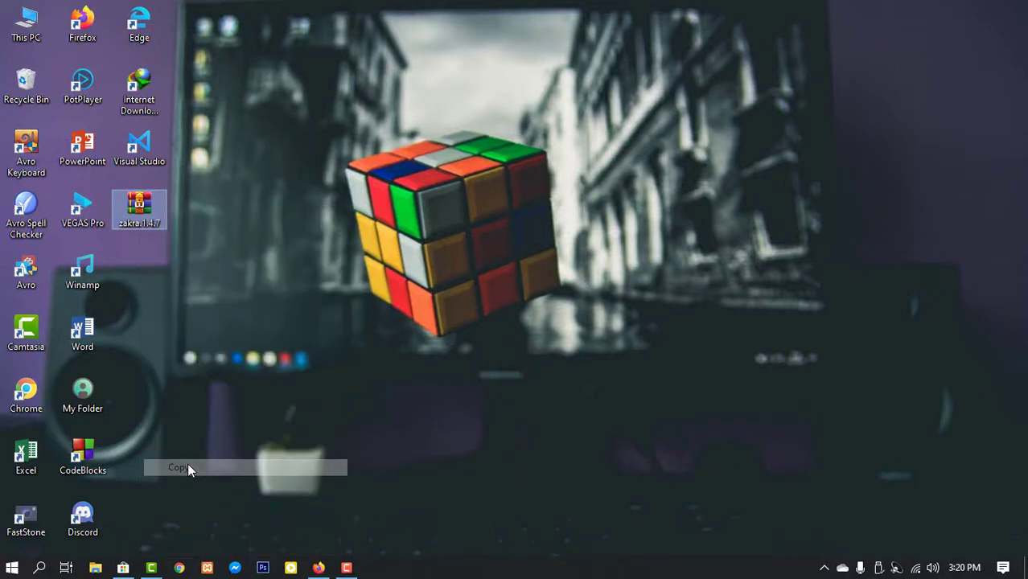
{"action": "left_click", "coordinate": [34, 32]}
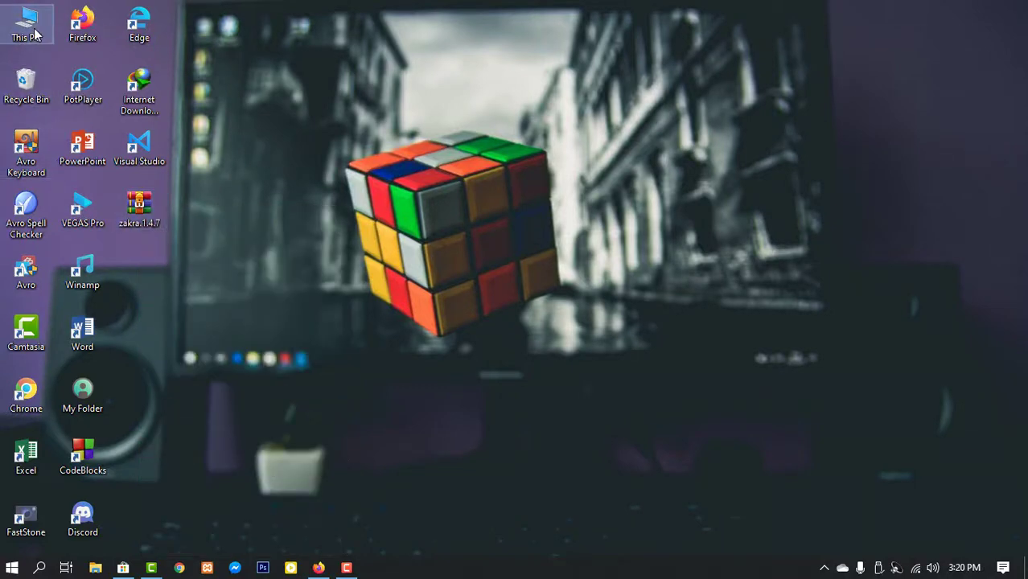
{"action": "double_click", "coordinate": [34, 32]}
{"action": "scroll", "coordinate": [344, 355], "scroll_direction": "down", "scroll_amount": 2}
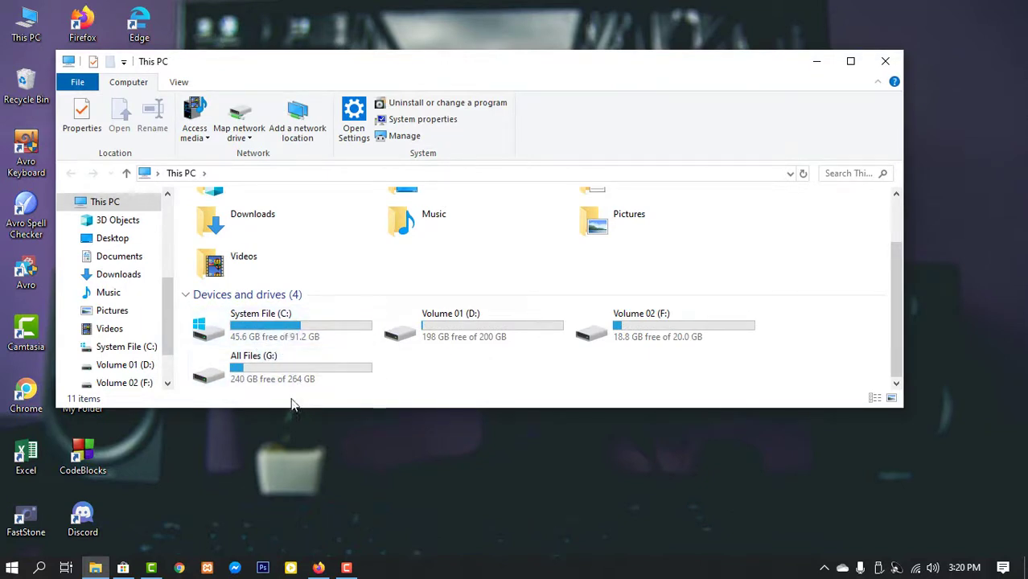
{"action": "double_click", "coordinate": [278, 328]}
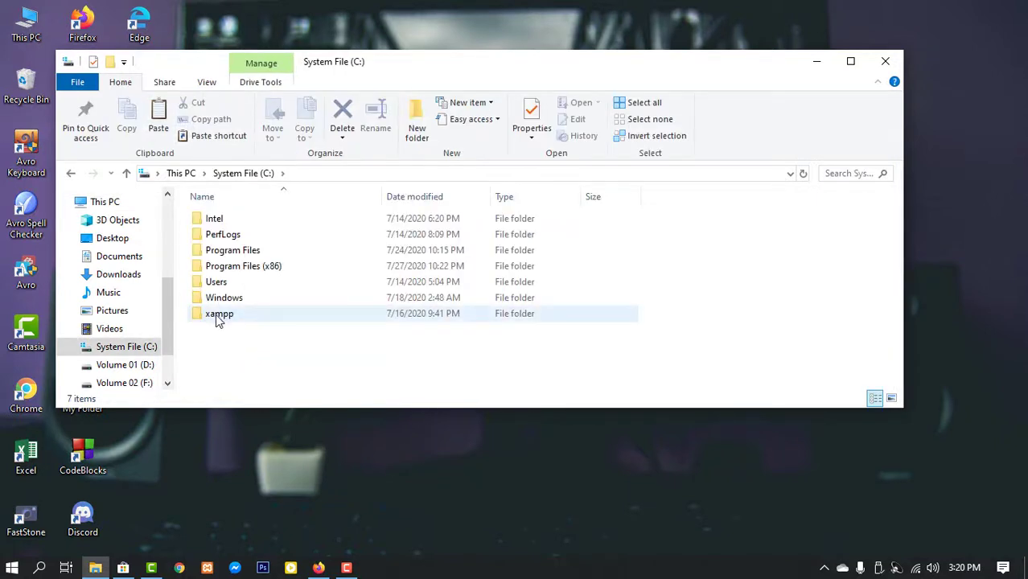
- Go to xampp\htdocs\wordpress\wp-content\themes on the C: drive and paste the zakra.1.4.7 archive there
{"action": "double_click", "coordinate": [218, 316]}
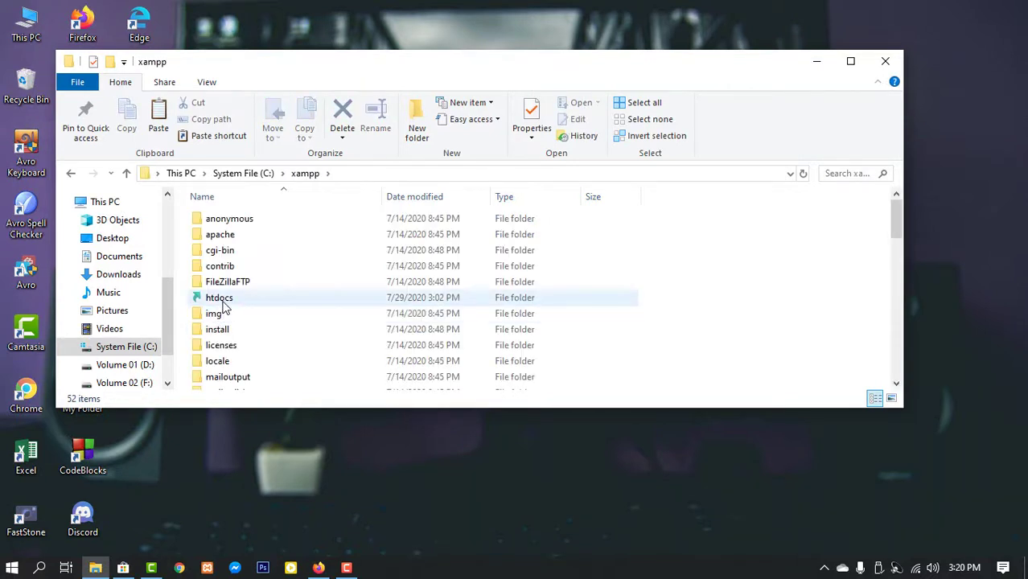
{"action": "double_click", "coordinate": [220, 299]}
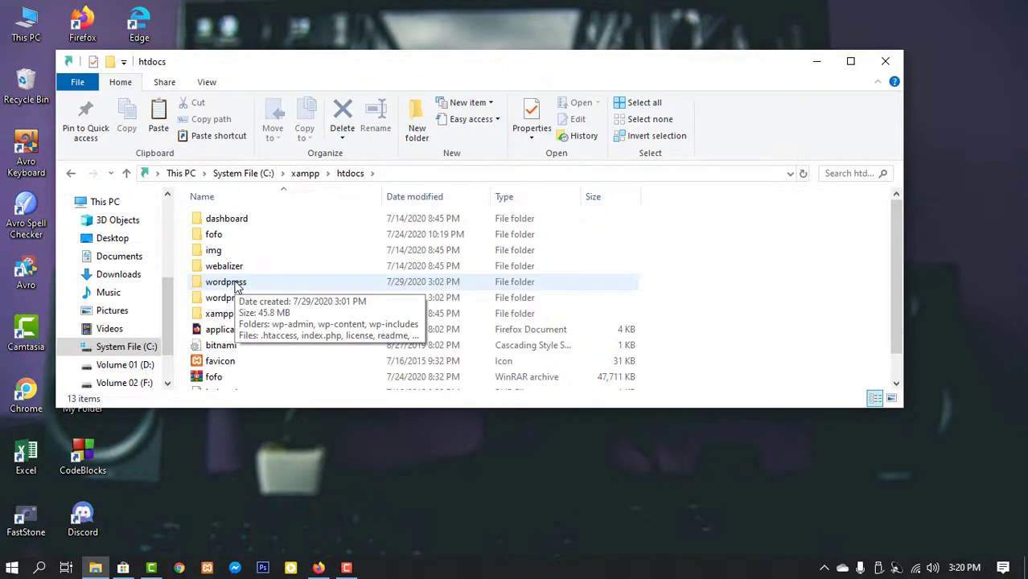
{"action": "double_click", "coordinate": [237, 286]}
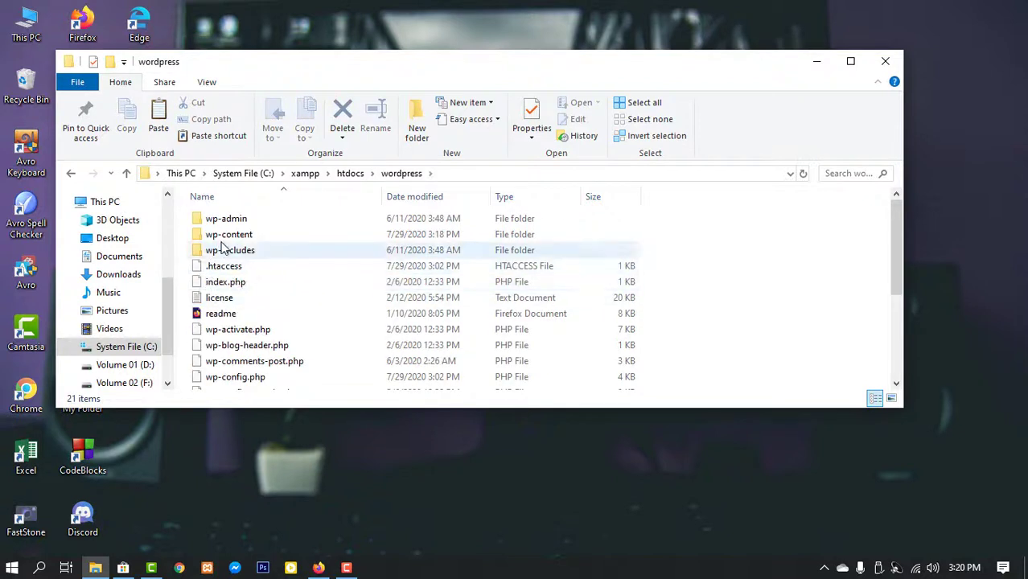
{"action": "double_click", "coordinate": [231, 236]}
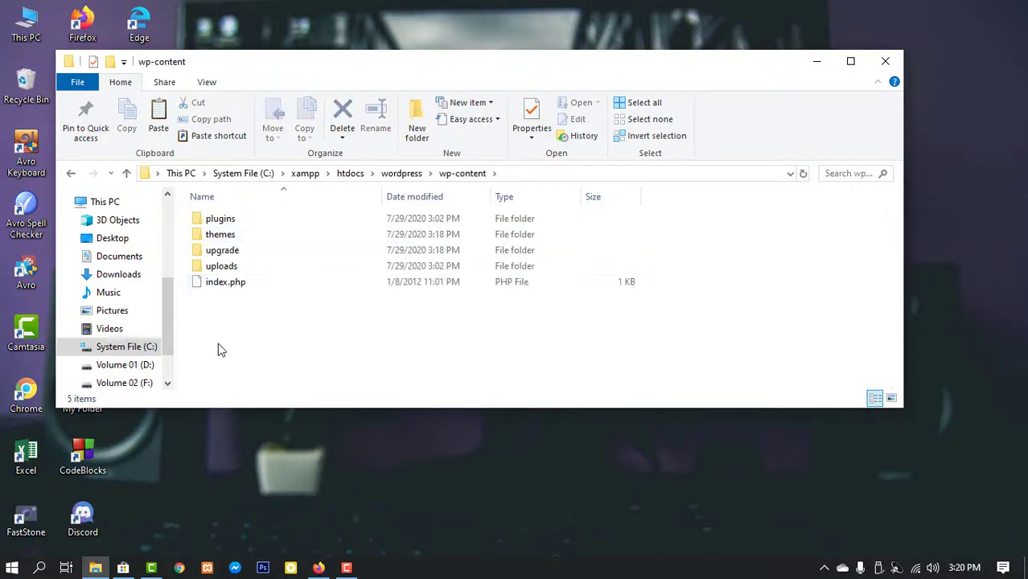
{"action": "double_click", "coordinate": [227, 242]}
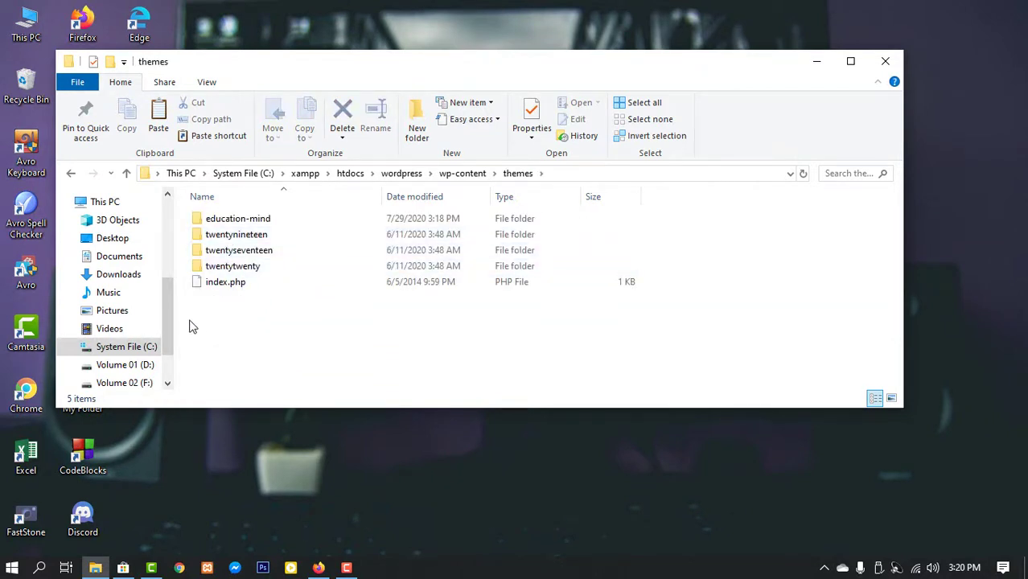
{"action": "right_click", "coordinate": [215, 320]}
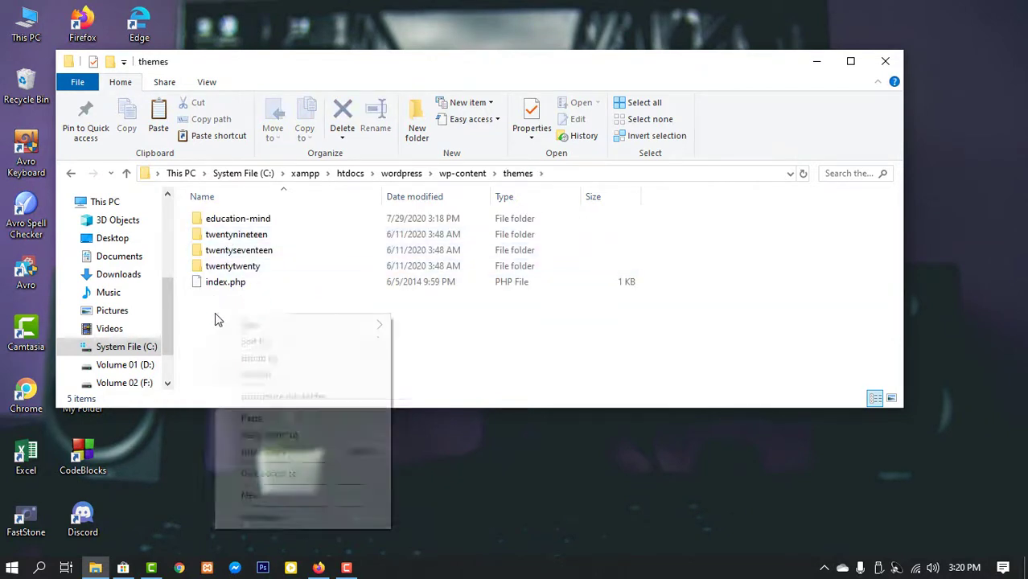
{"action": "left_click", "coordinate": [252, 419]}
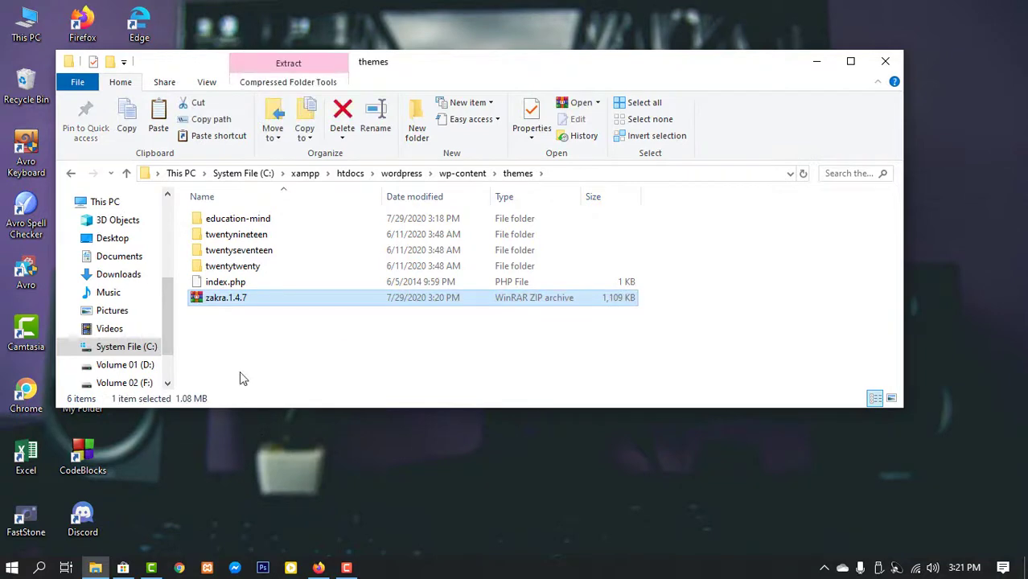
- Extract the zakra.1.4.7 archive into its own folder within themes and look inside its nested zakra folder
{"action": "left_click", "coordinate": [218, 301]}
{"action": "right_click", "coordinate": [218, 301]}
{"action": "left_click", "coordinate": [279, 325]}
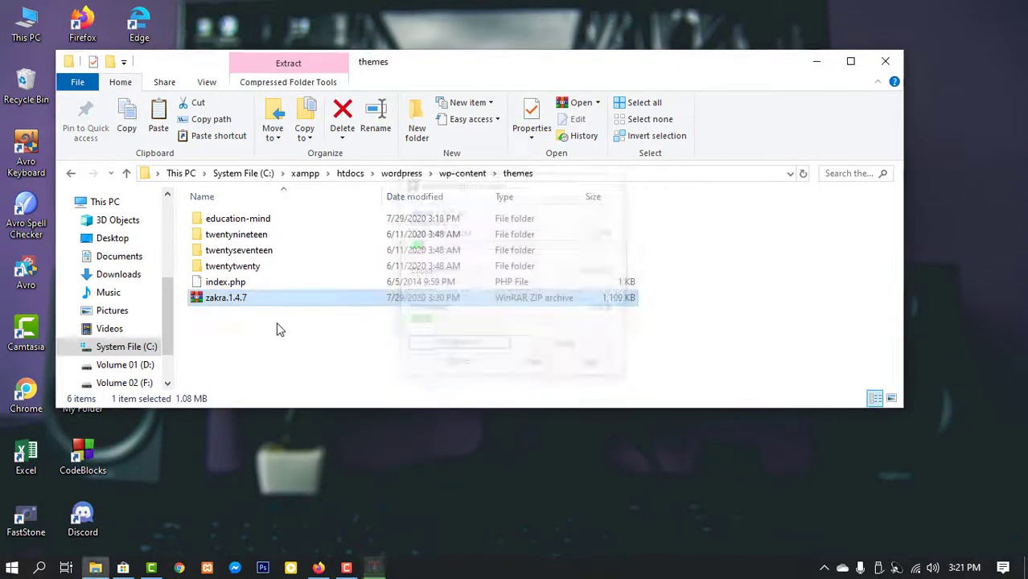
{"action": "double_click", "coordinate": [230, 281]}
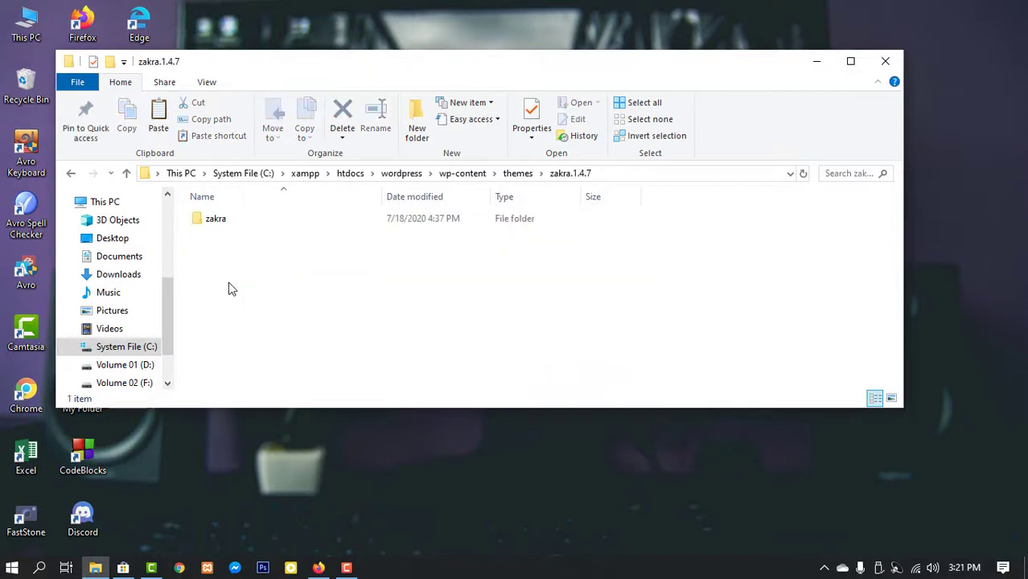
{"action": "double_click", "coordinate": [218, 220]}
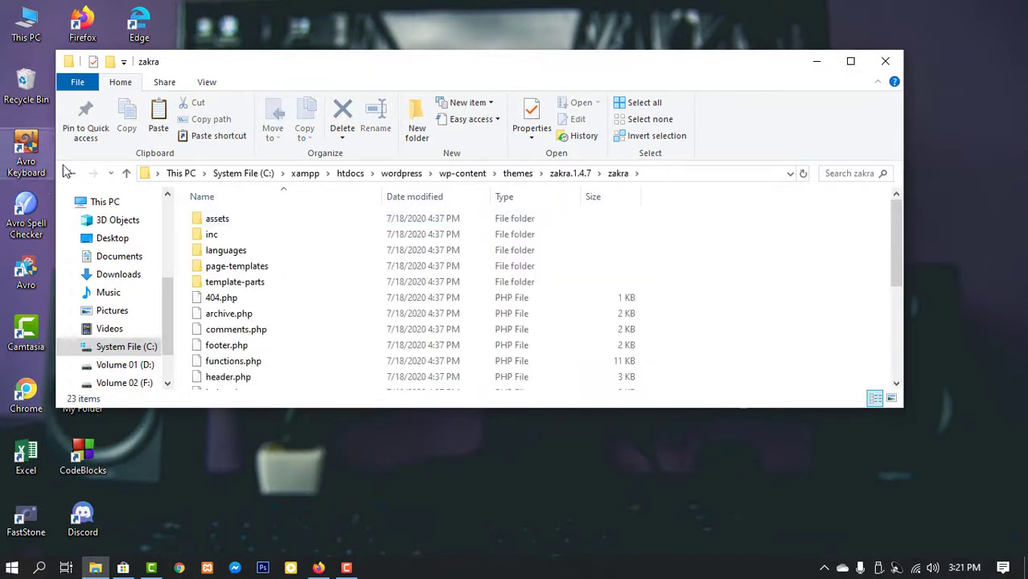
- Move the inner zakra folder out of the extracted zakra.1.4.7 folder directly into the themes folder
{"action": "left_click", "coordinate": [71, 174]}
{"action": "left_click", "coordinate": [243, 278]}
{"action": "left_click", "coordinate": [211, 225]}
{"action": "right_click", "coordinate": [210, 226]}
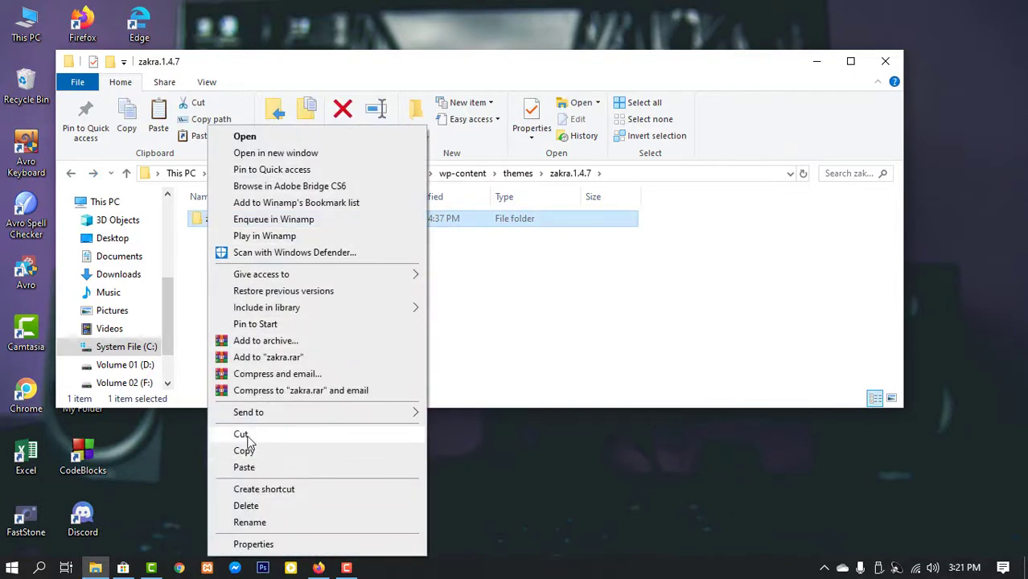
{"action": "left_click", "coordinate": [241, 432]}
{"action": "left_click", "coordinate": [70, 174]}
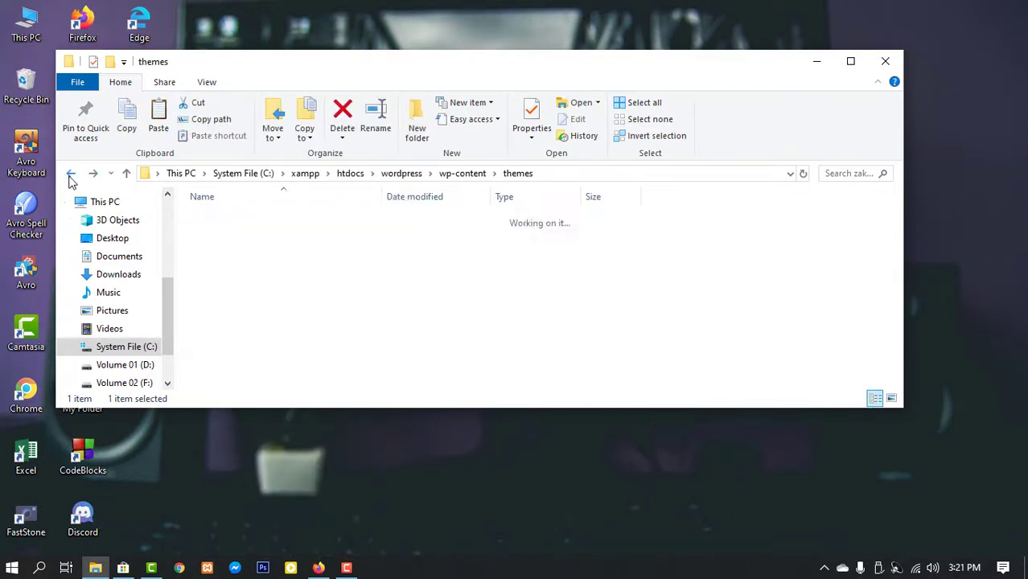
{"action": "right_click", "coordinate": [220, 338]}
{"action": "left_click", "coordinate": [256, 446]}
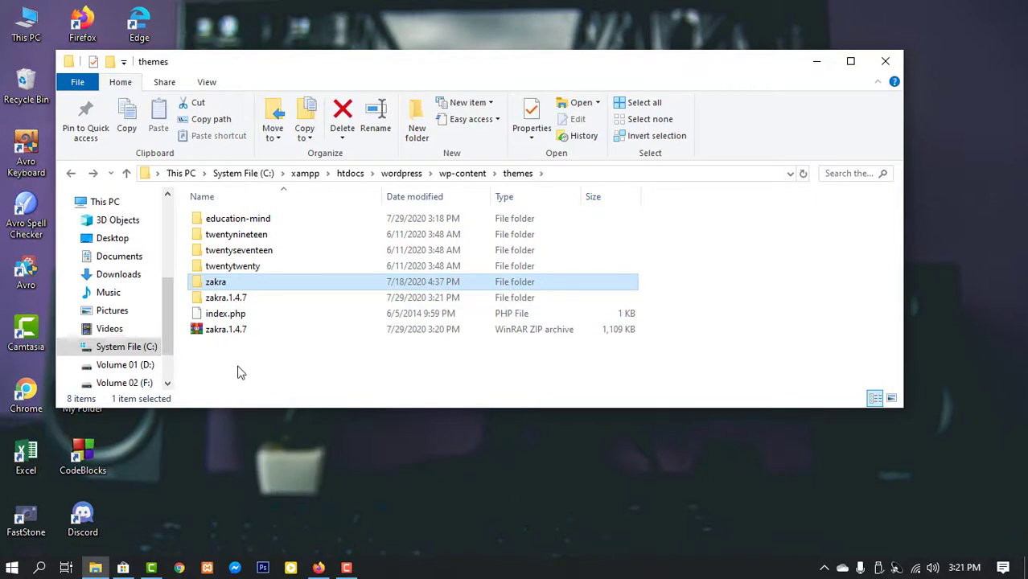
- Delete the leftover zakra.1.4.7 folder and the zakra.1.4.7 zip archive from the themes folder
{"action": "left_click", "coordinate": [218, 304]}
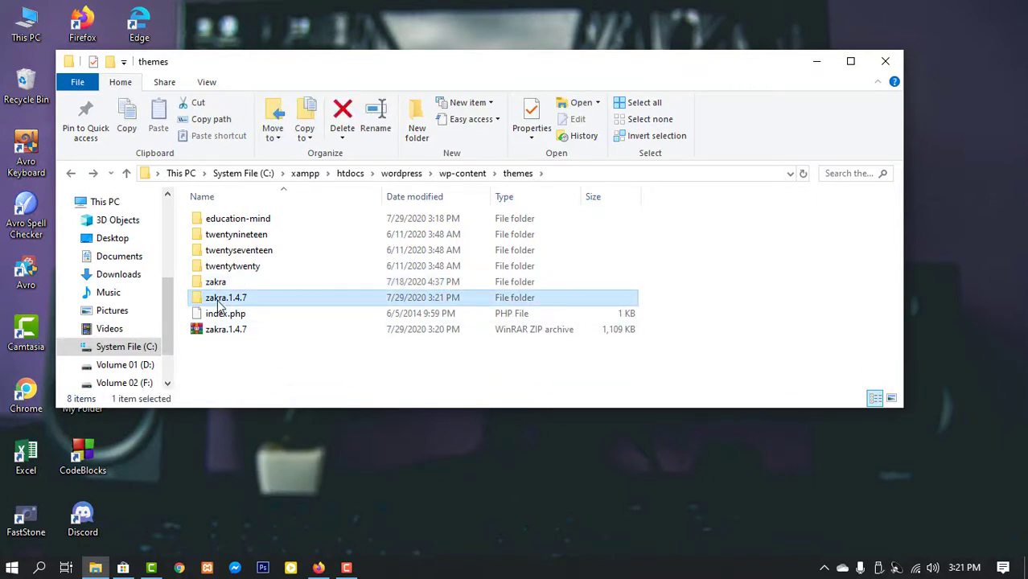
{"action": "key", "text": "Delete"}
{"action": "left_click", "coordinate": [221, 316]}
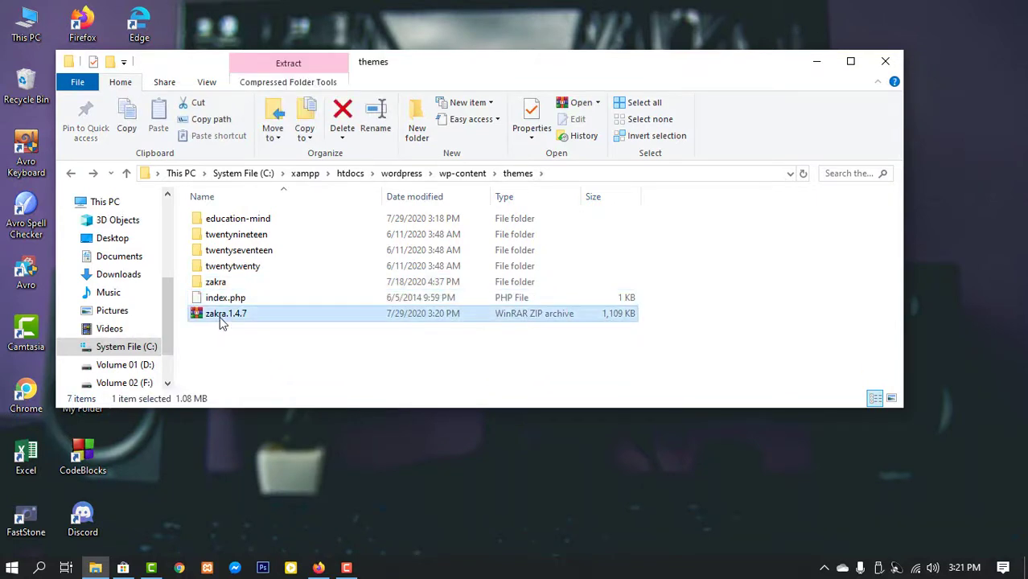
{"action": "key", "text": "Delete"}
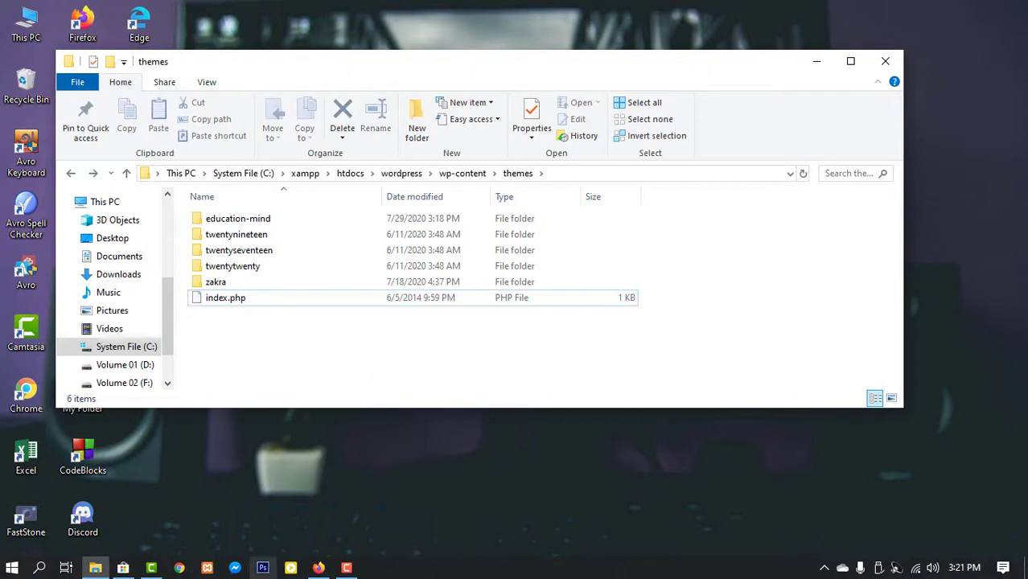
- Switch to Firefox, reload the Themes page of the WordPress admin and activate the Zakra theme
{"action": "left_click", "coordinate": [320, 572]}
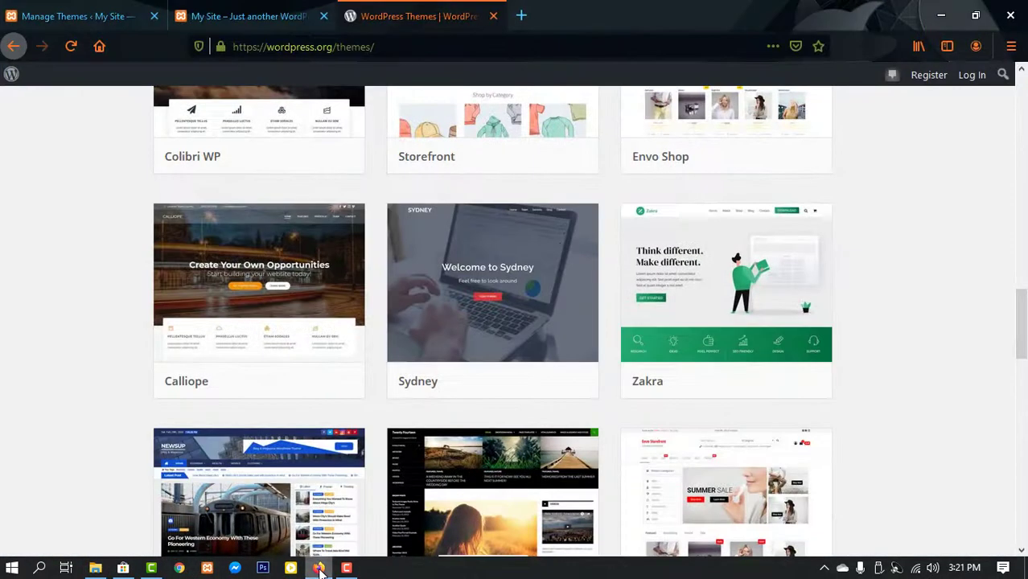
{"action": "left_click", "coordinate": [105, 7]}
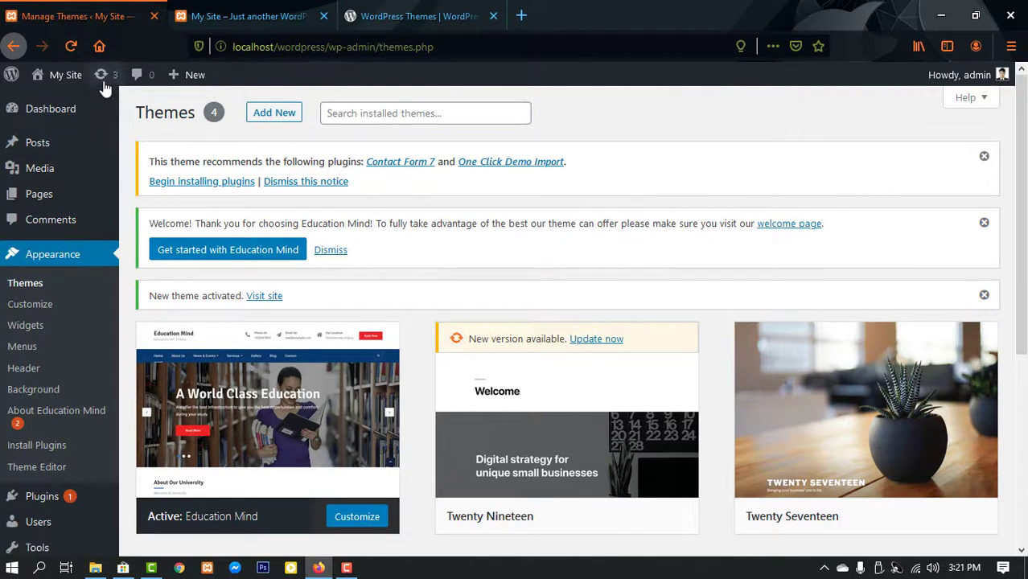
{"action": "left_click", "coordinate": [27, 292]}
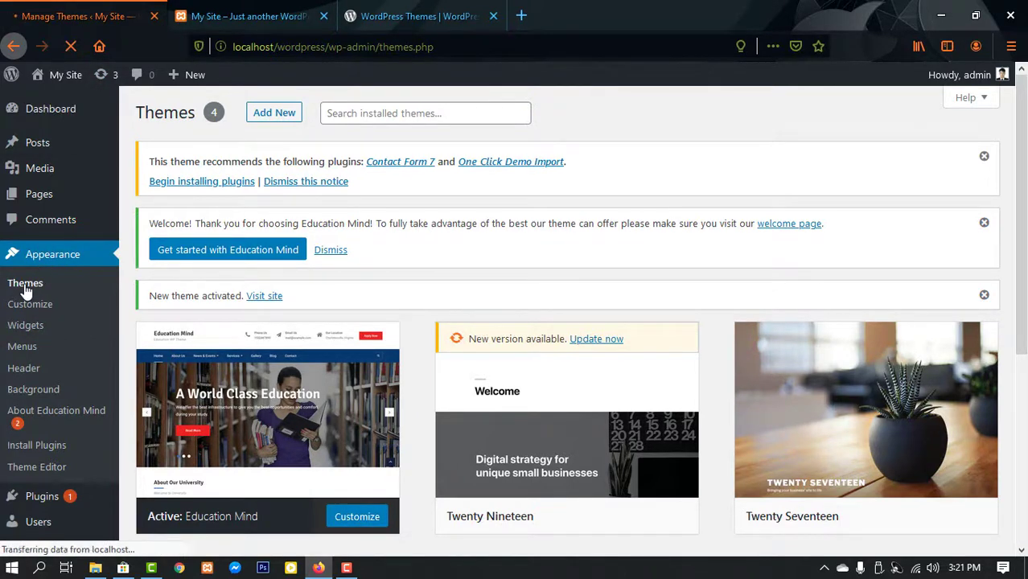
{"action": "scroll", "coordinate": [777, 381], "scroll_direction": "down", "scroll_amount": 3}
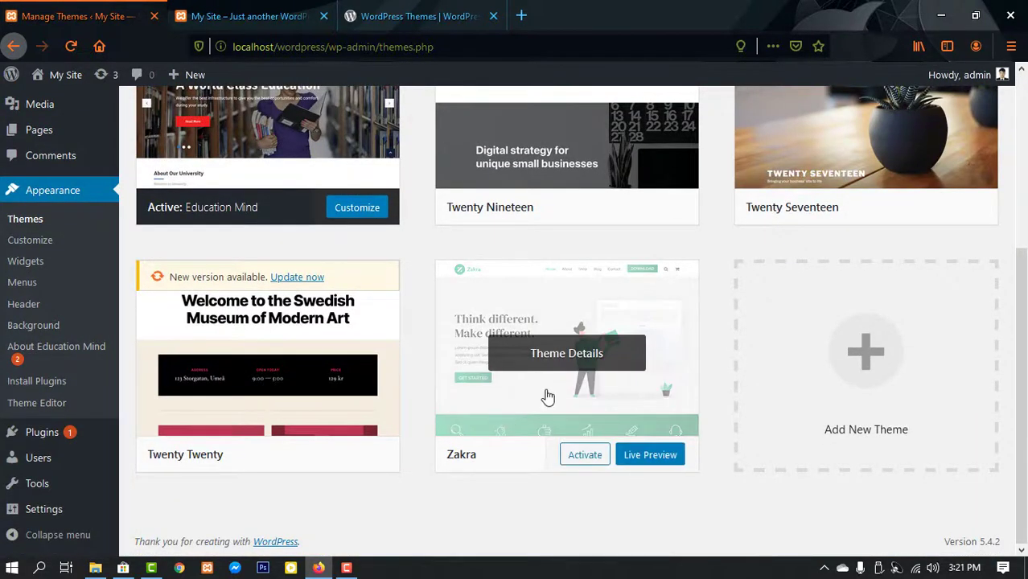
{"action": "mouse_move", "coordinate": [537, 384]}
{"action": "left_click", "coordinate": [579, 458]}
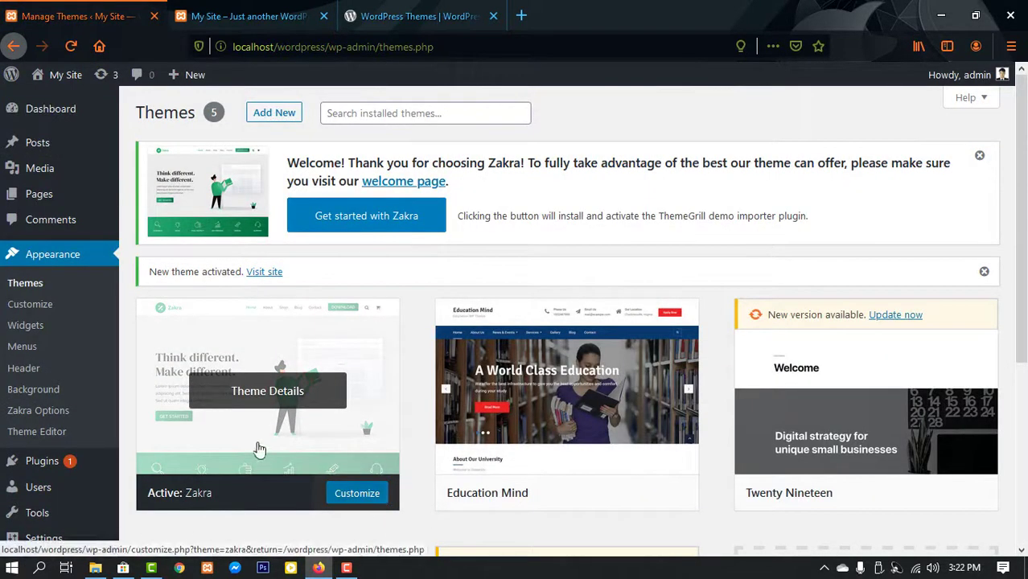
- Reload the site's front page in its open browser tab to check its look with the Zakra theme
{"action": "left_click", "coordinate": [391, 7]}
{"action": "left_click", "coordinate": [249, 10]}
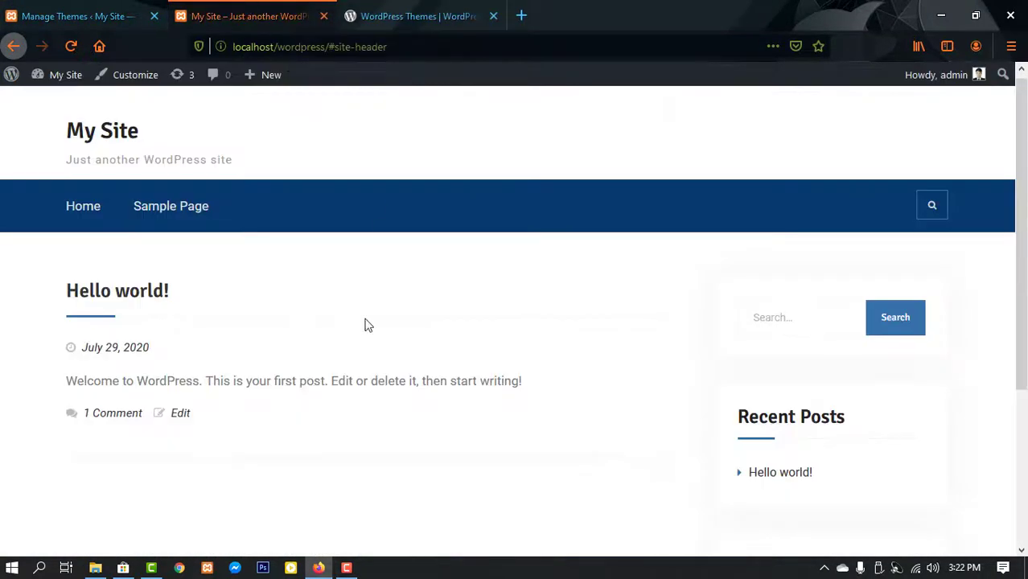
{"action": "left_click", "coordinate": [71, 50]}
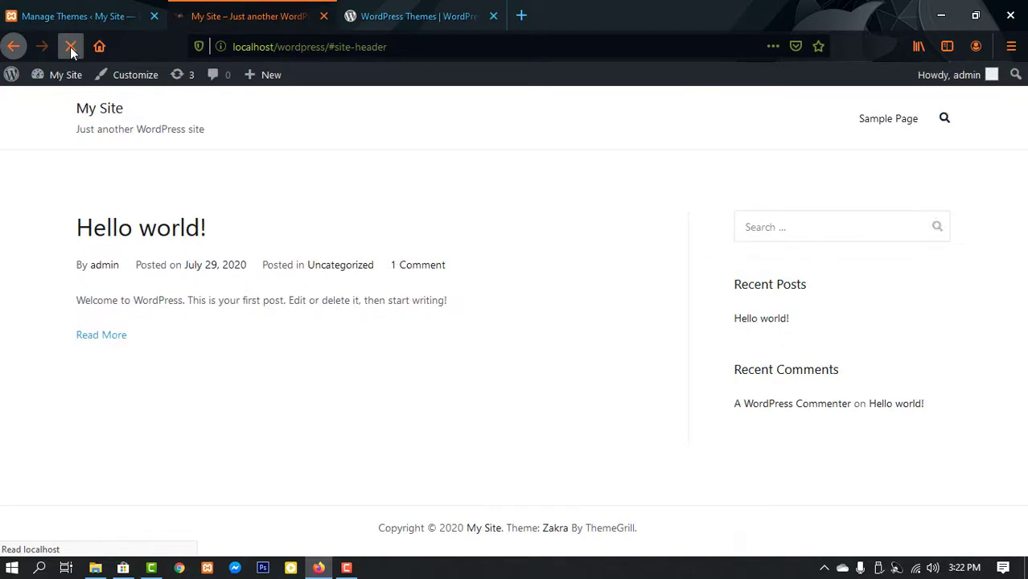